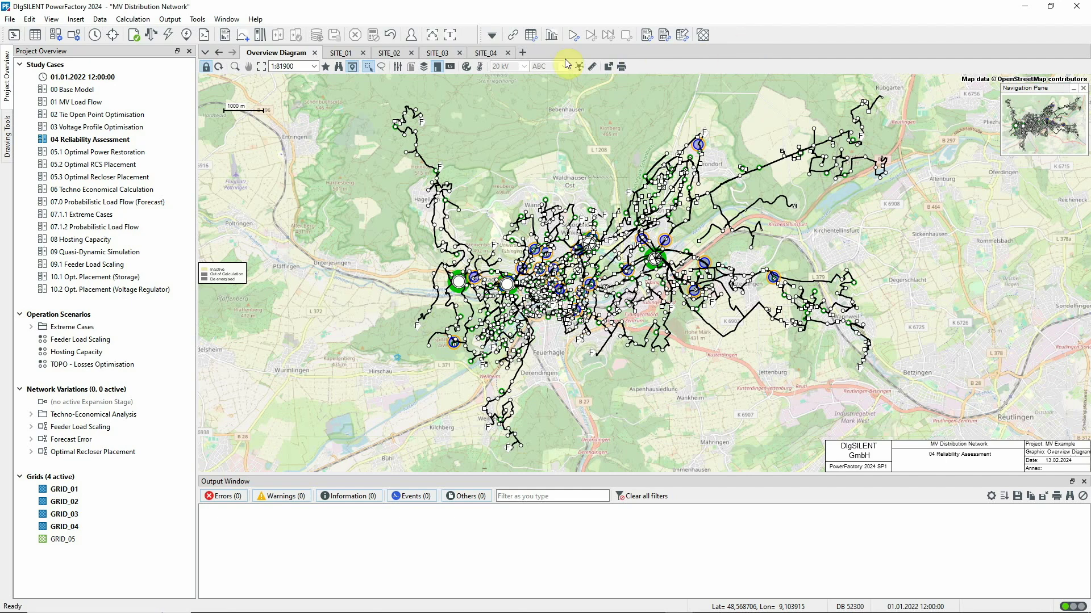
Open the Reliability Assessment settings and keep contingencies defined for the Whole System.
left_click(511, 37)
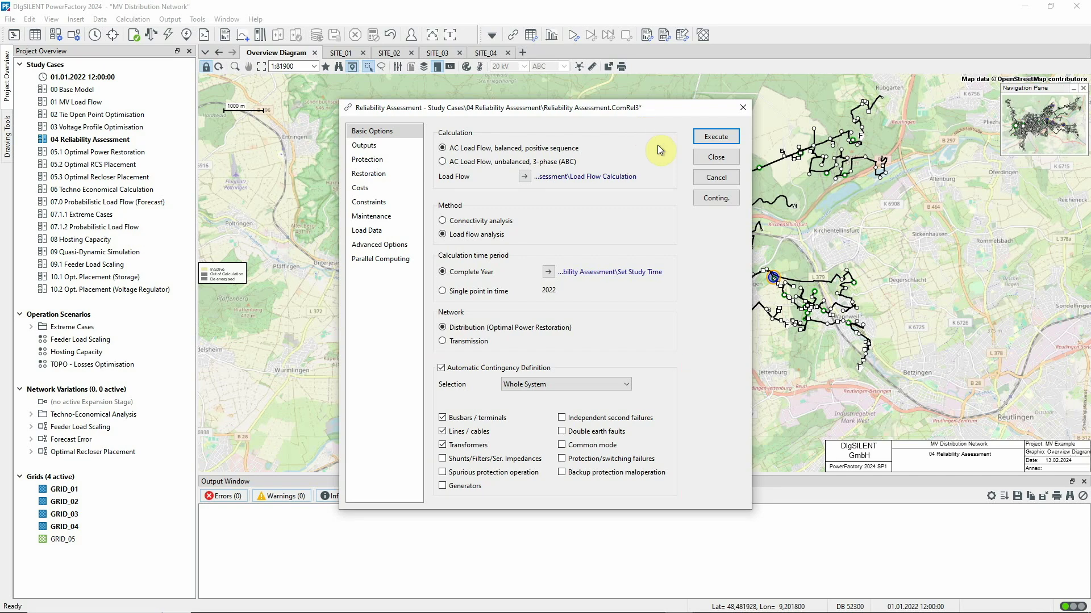
left_click(627, 385)
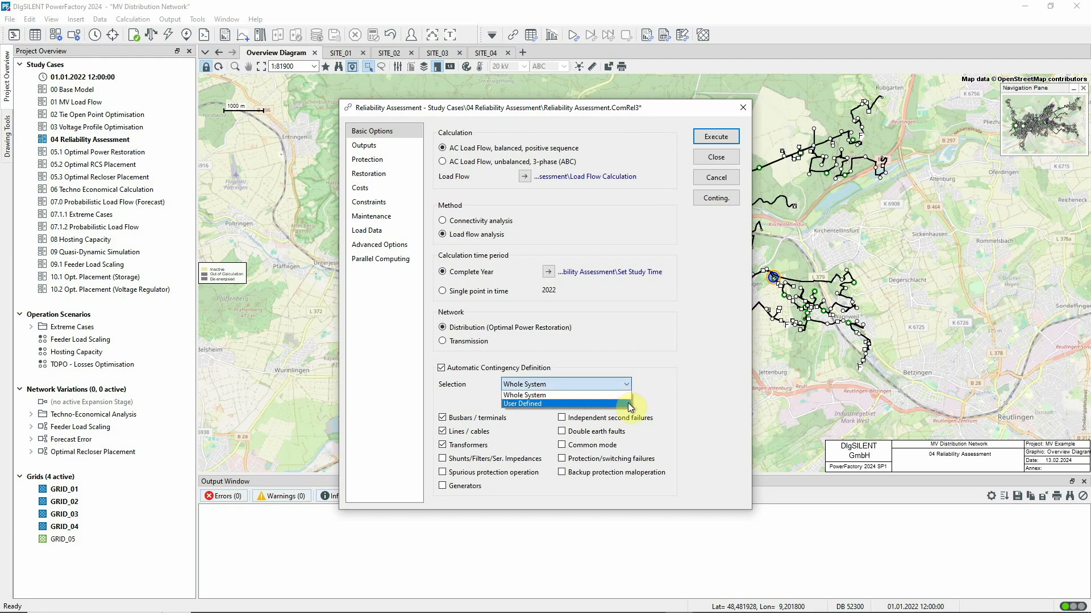
left_click(616, 369)
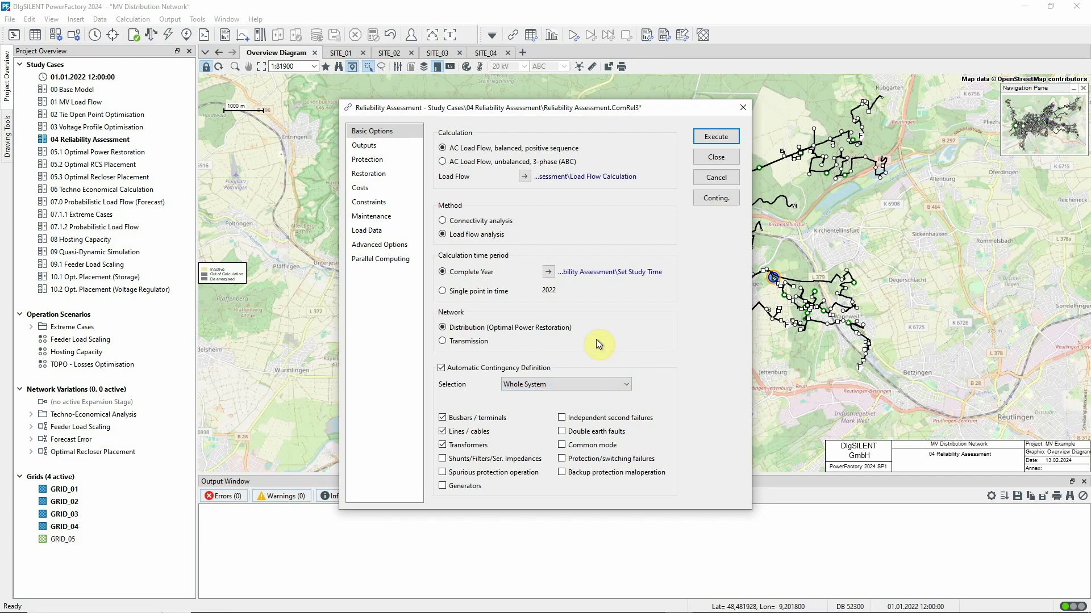
left_click(401, 159)
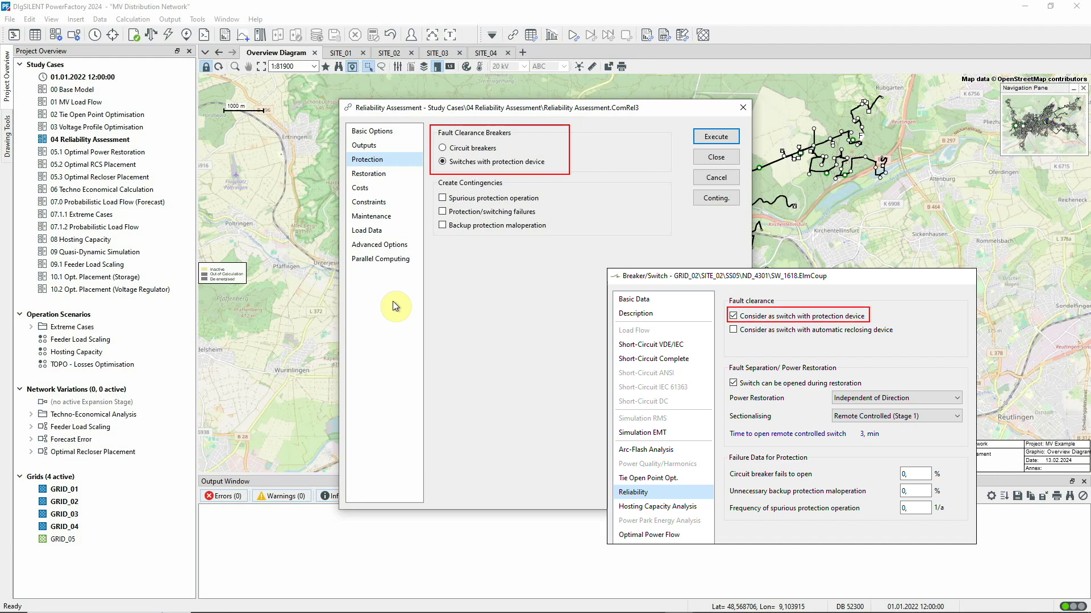
Confirm faults are cleared by switches with protection device, then move on to restoration.
left_click(402, 171)
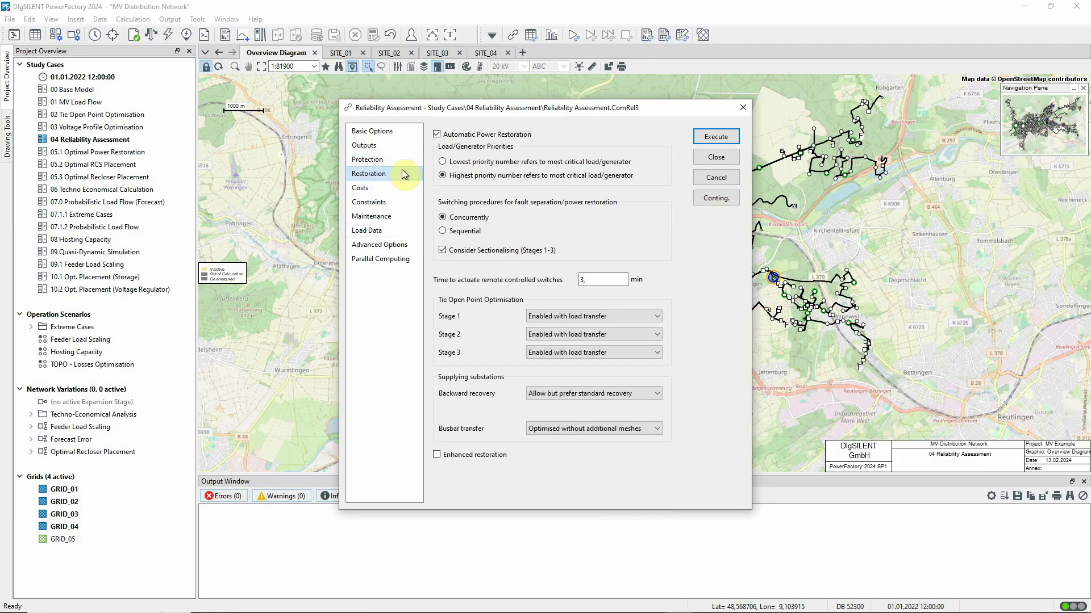
Turn Automatic Power Restoration off and back on, leaving it enabled with its stage options shown.
left_click(437, 134)
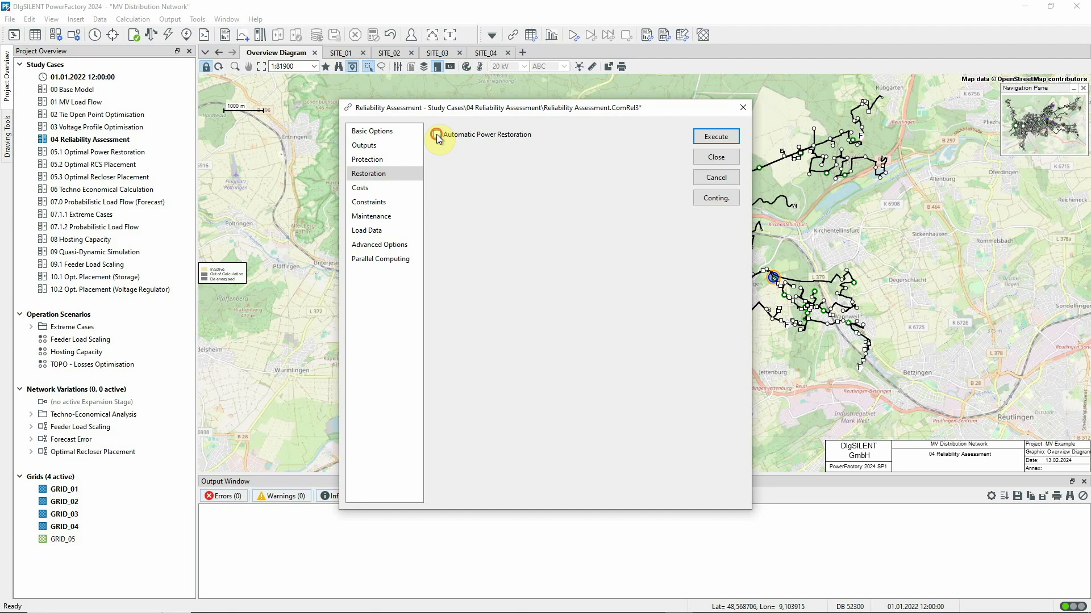
left_click(436, 134)
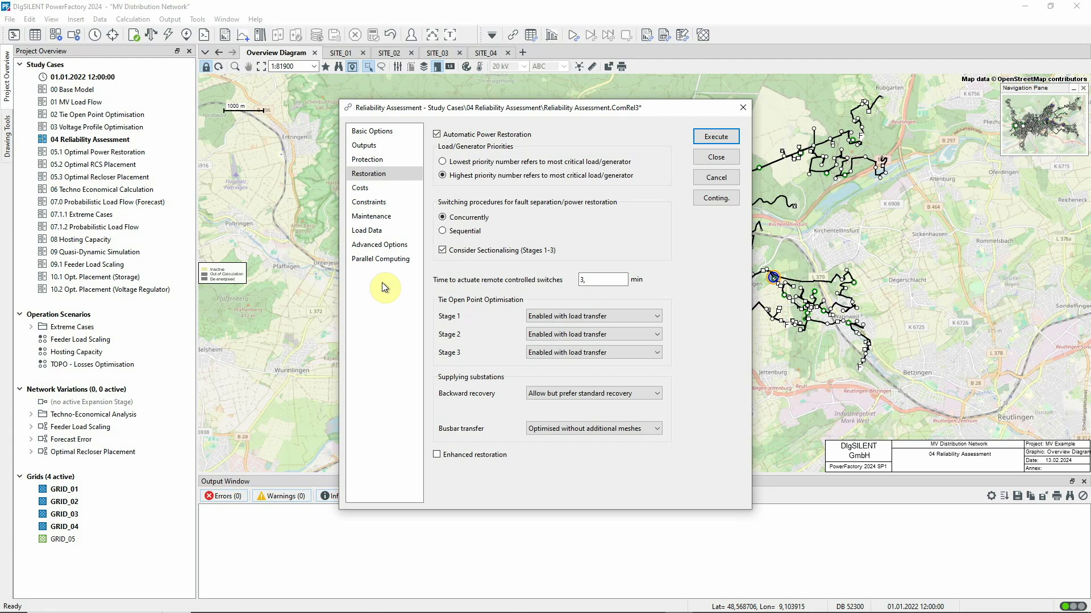
Inspect the Time Tariff cost curve unchanged, then view the 110% thermal and 0.95–1.05 p.u. voltage constraints.
left_click(400, 190)
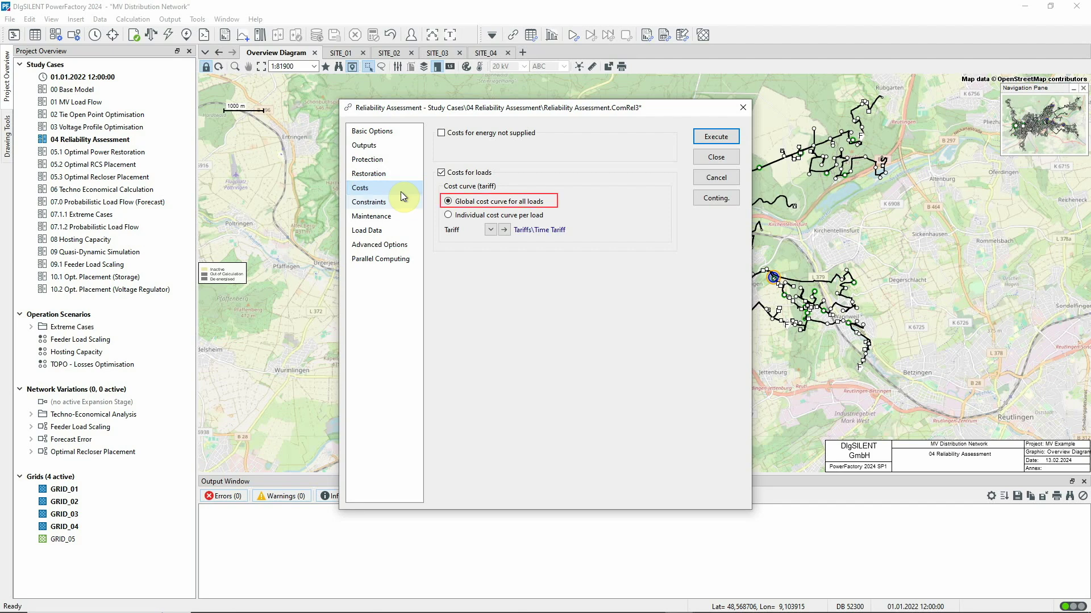
left_click(505, 231)
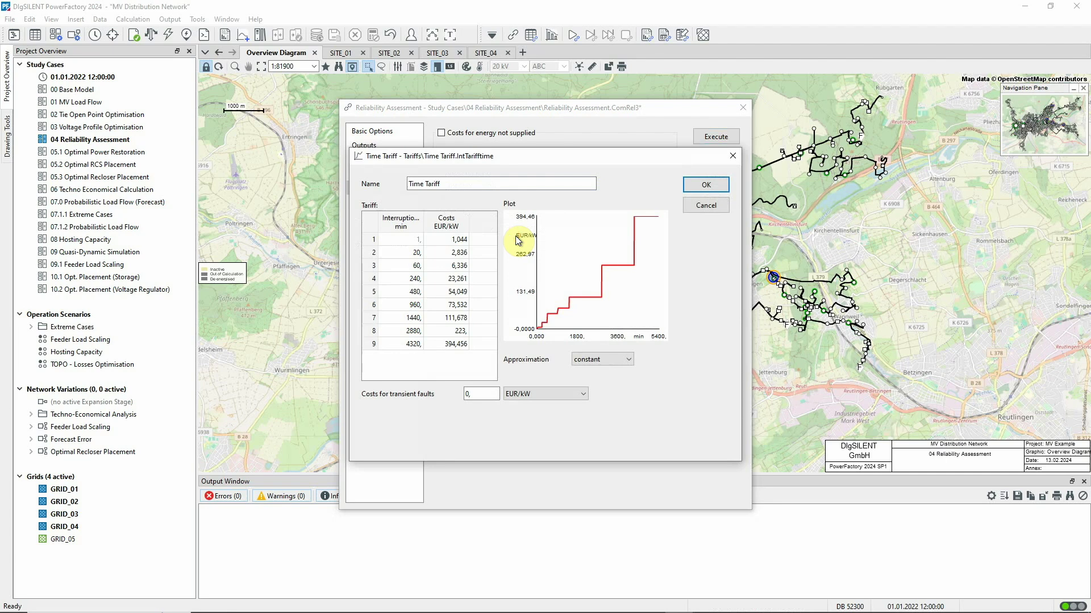
left_click(693, 206)
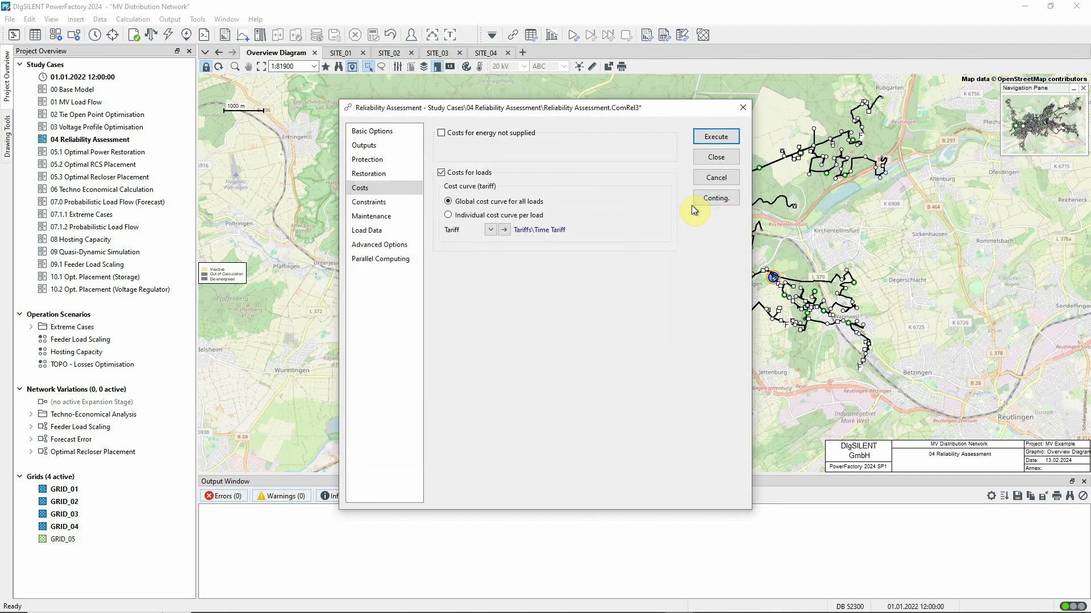
left_click(394, 203)
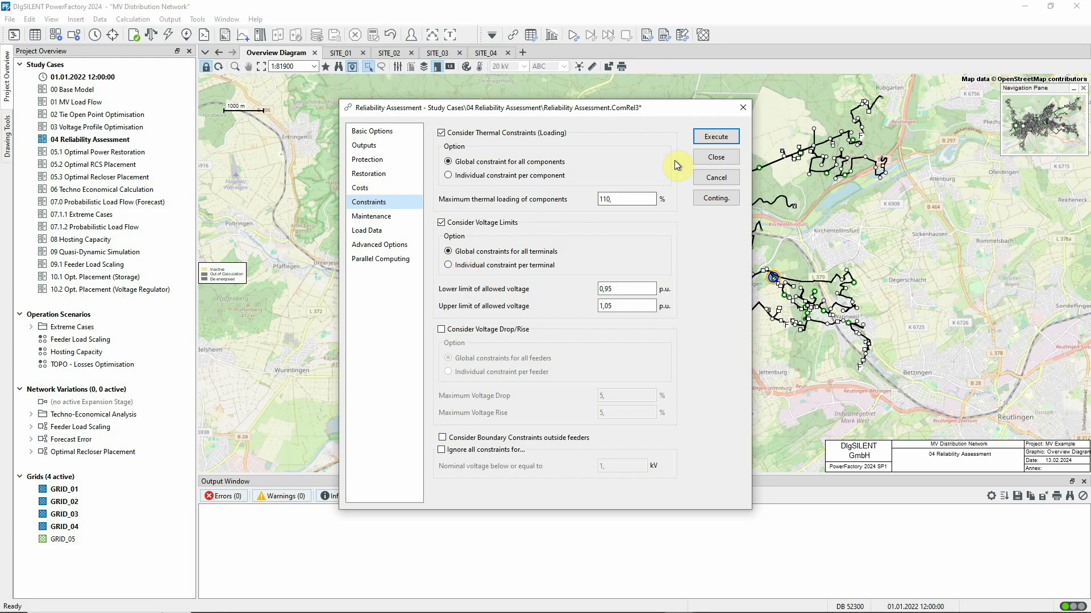
Run the reliability assessment (1868 outages) and draw the red-yellow-green yearly interruption-time heatmap.
left_click(701, 135)
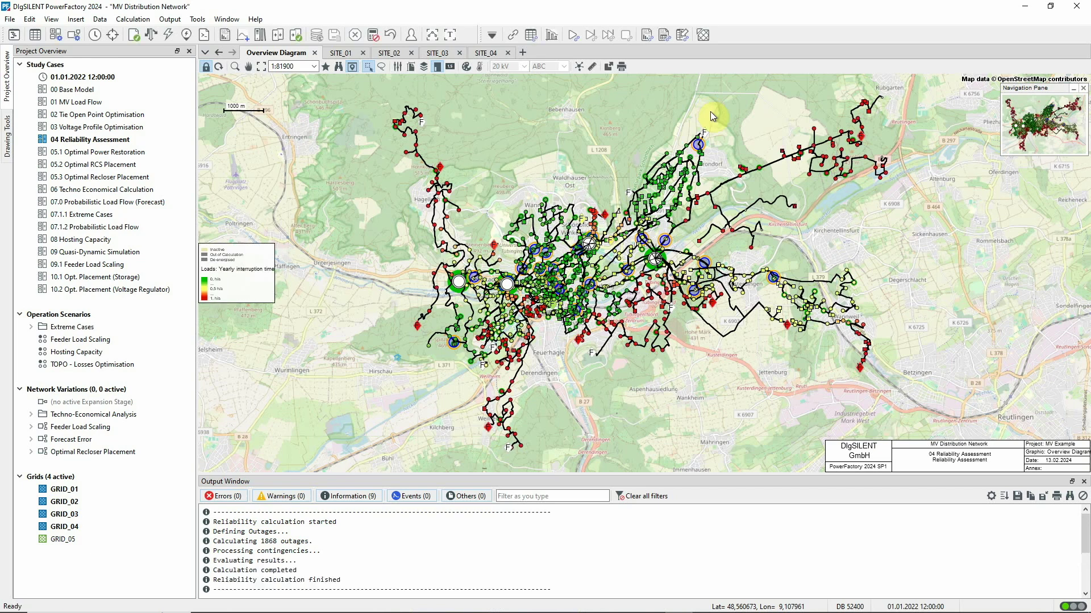
left_click(480, 67)
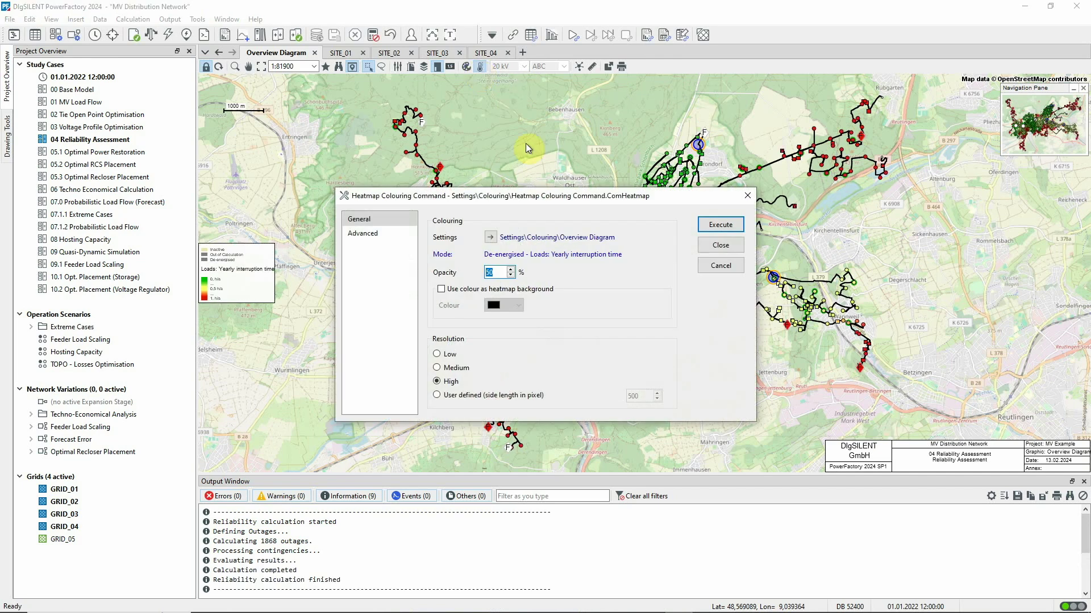
left_click(702, 225)
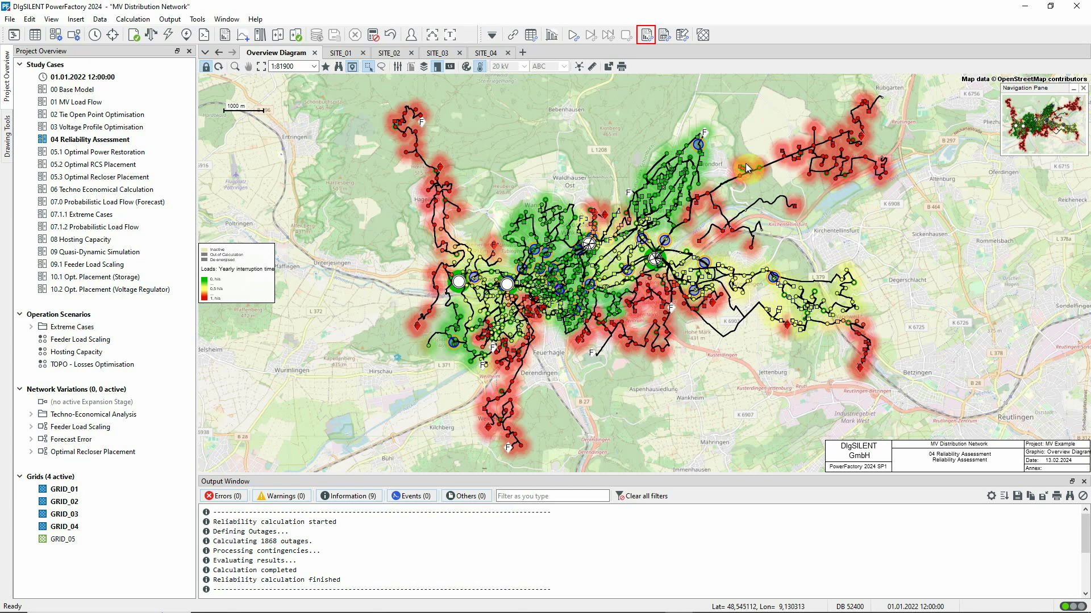
left_click(647, 36)
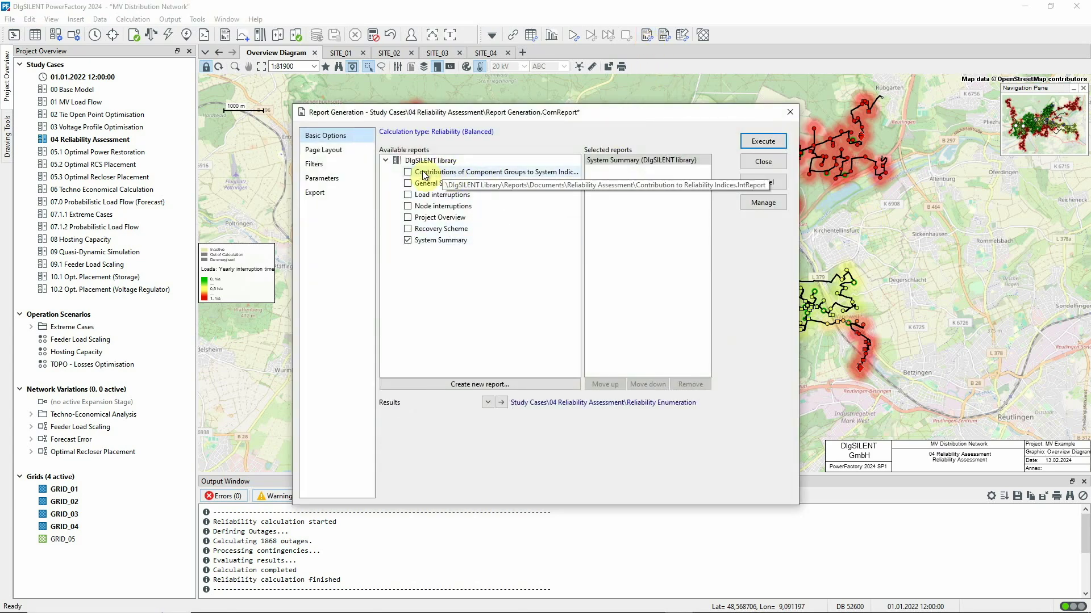
Add Contributions of Component Groups to System Indices alongside System Summary and generate both reports.
left_click(408, 172)
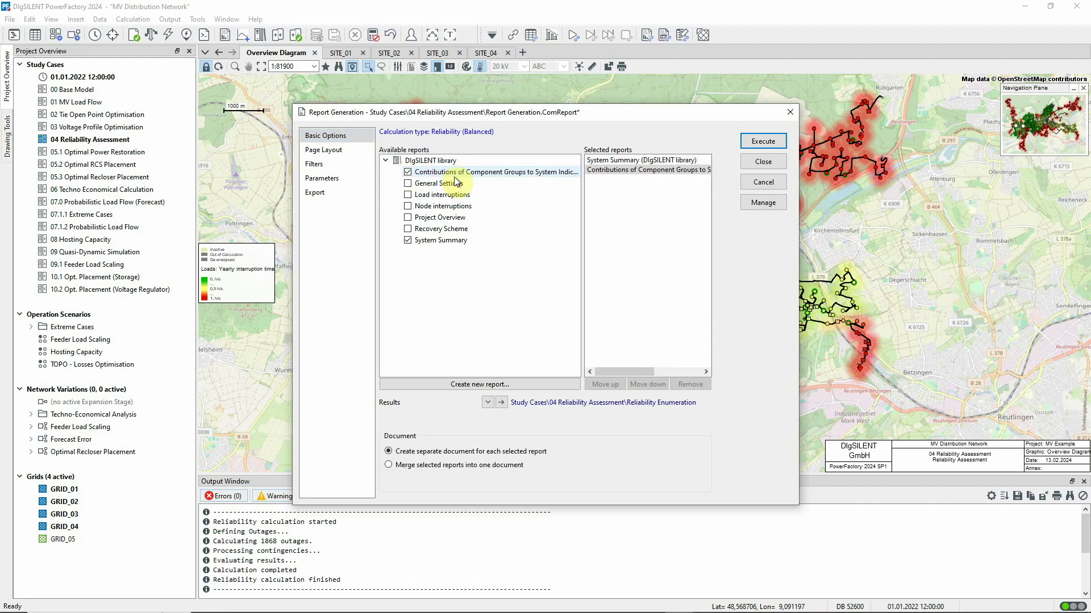
left_click(764, 143)
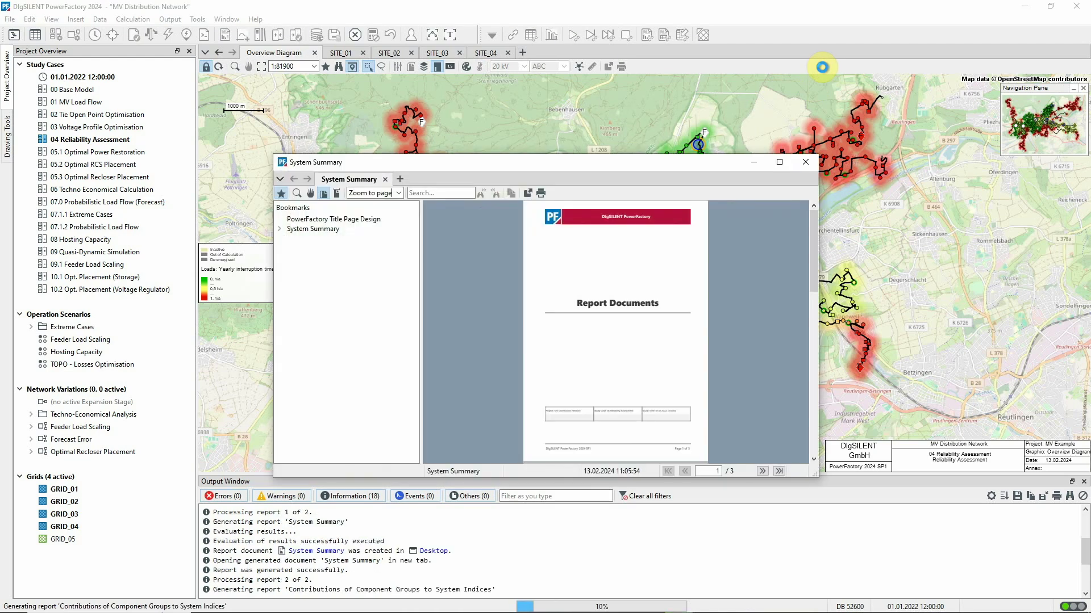
left_click(778, 162)
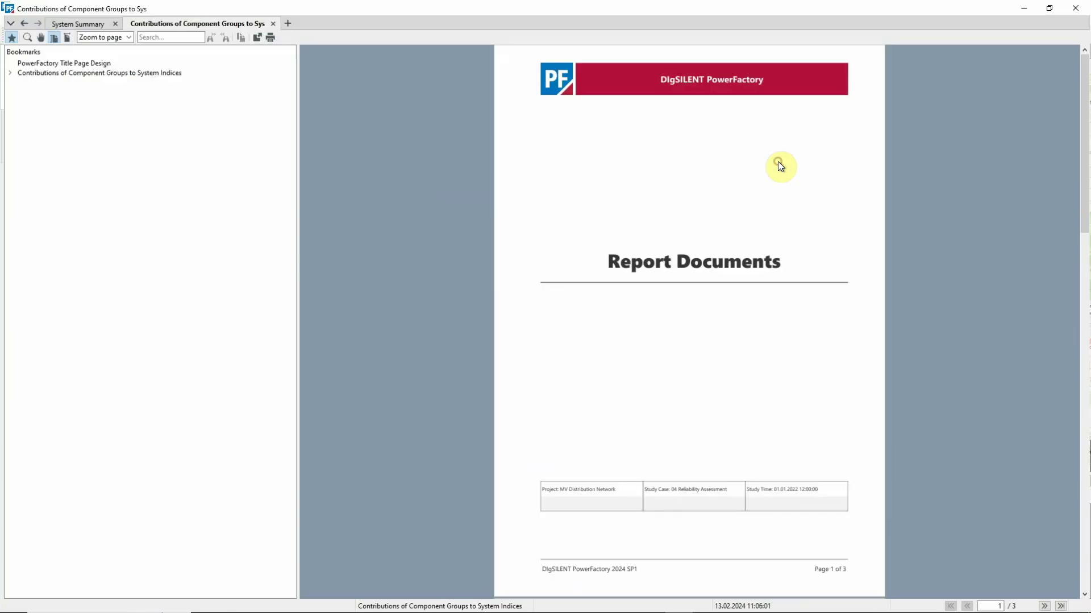
Scroll the System Summary to the per-grid indices: SAIFI 0,1785, SAIDI 0,6648, ENS 133,4545 MWh/a.
left_click(75, 23)
scroll(1085, 199, "down", 5)
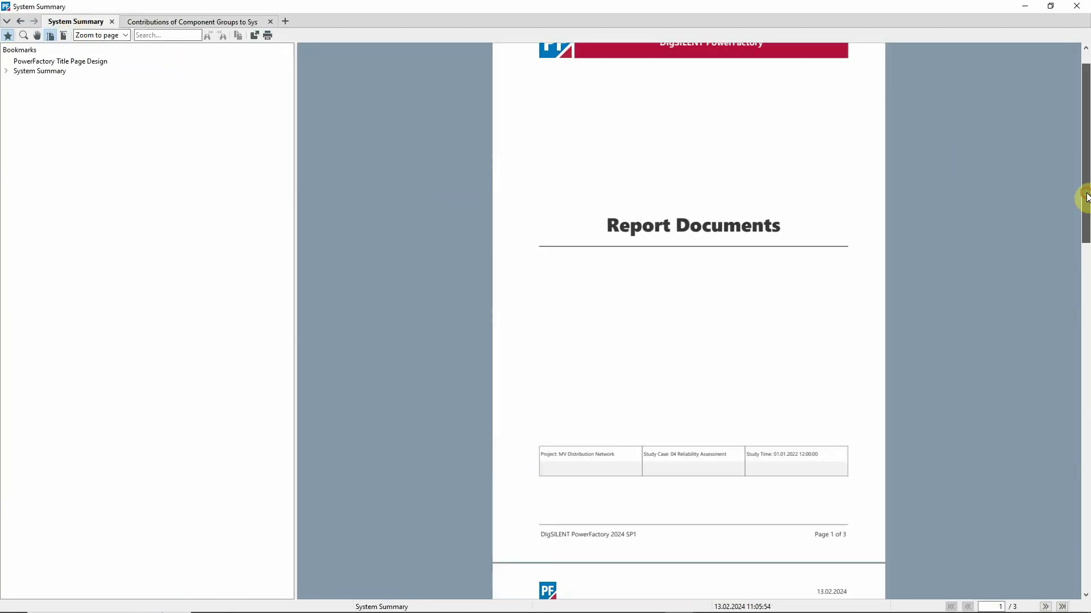
scroll(958, 301, "down", 10)
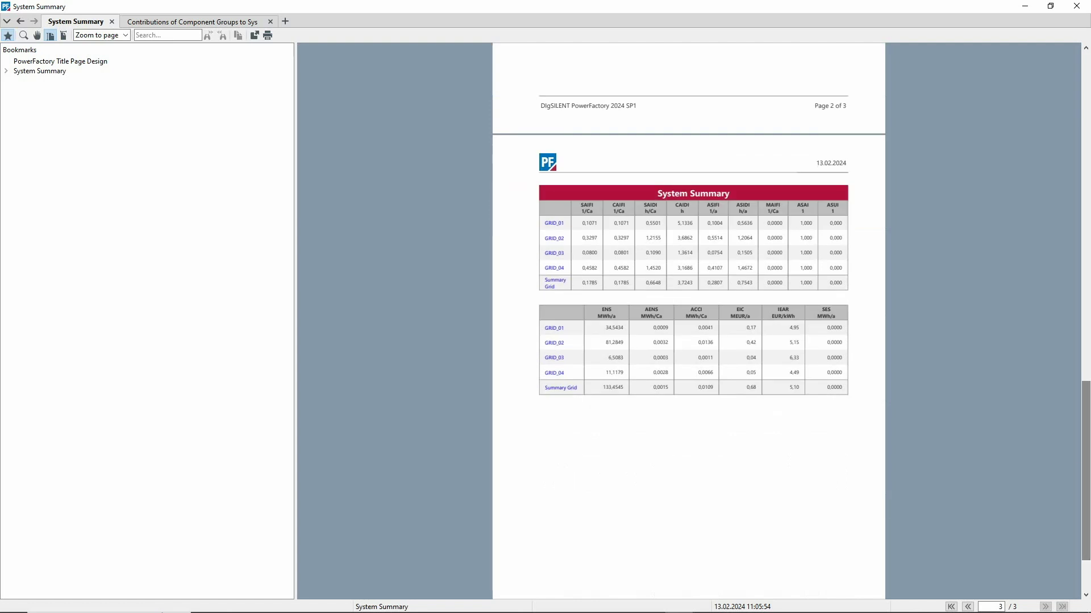
scroll(860, 294, "up", 3)
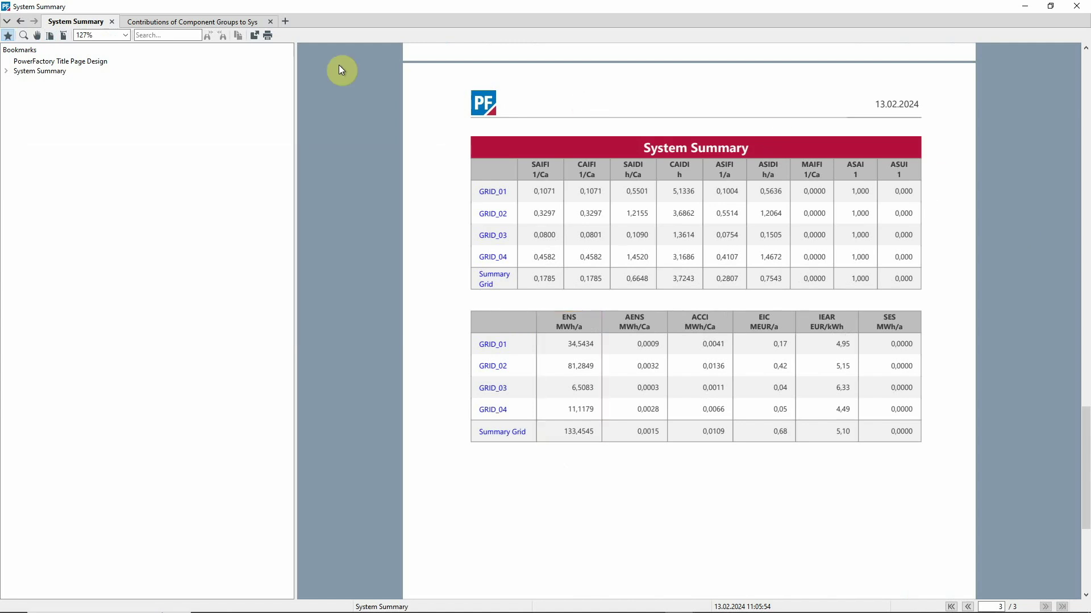
Read the Contributions of Component Groups tables on page 3, then close the report viewer.
left_click(229, 23)
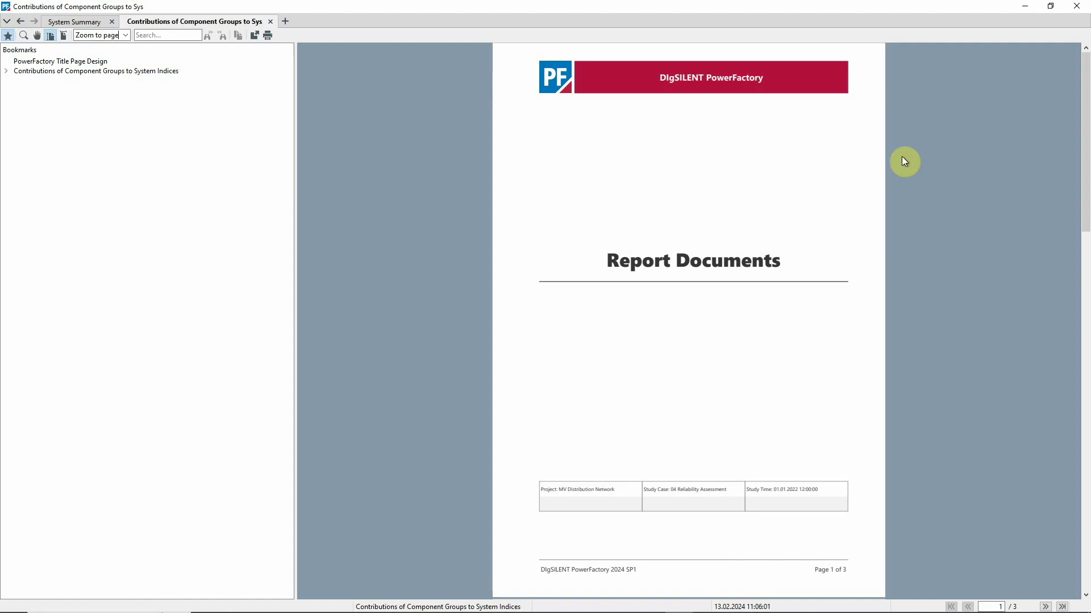
scroll(1084, 108, "down", 15)
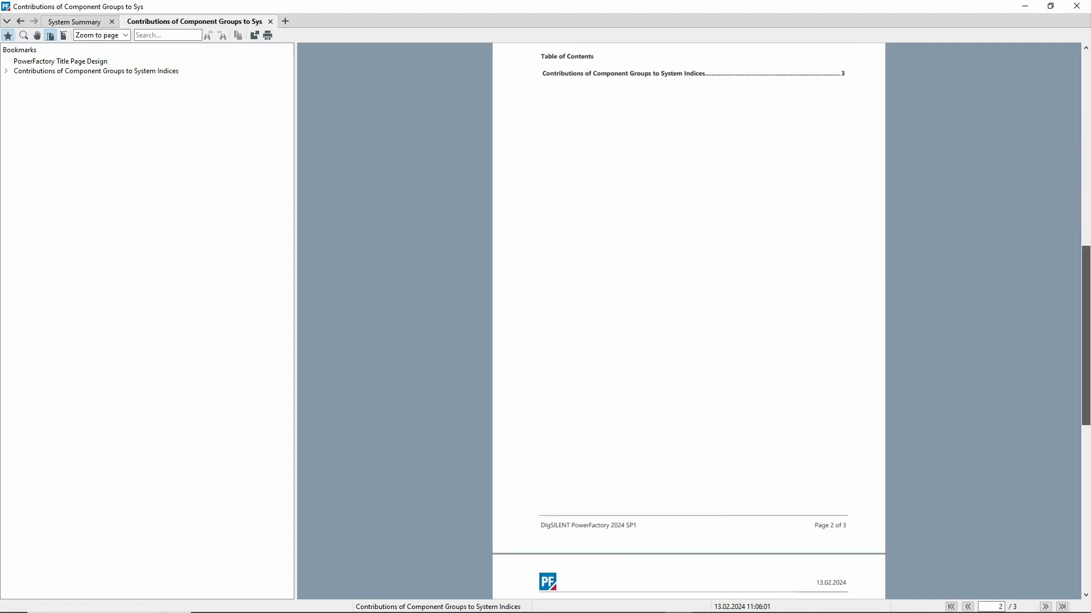
scroll(959, 303, "down", 2)
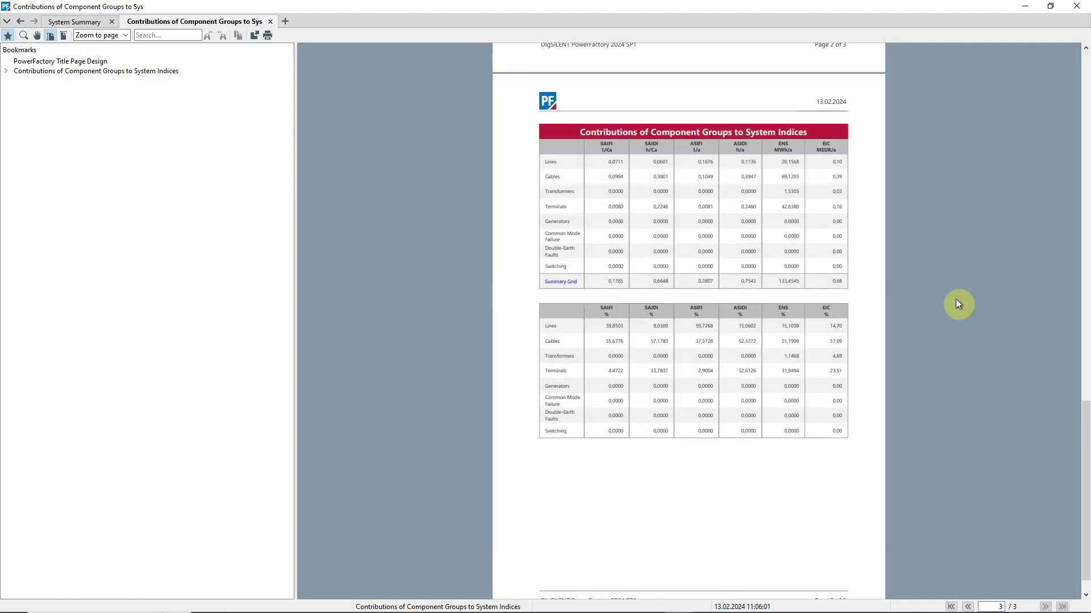
scroll(912, 293, "up", 2)
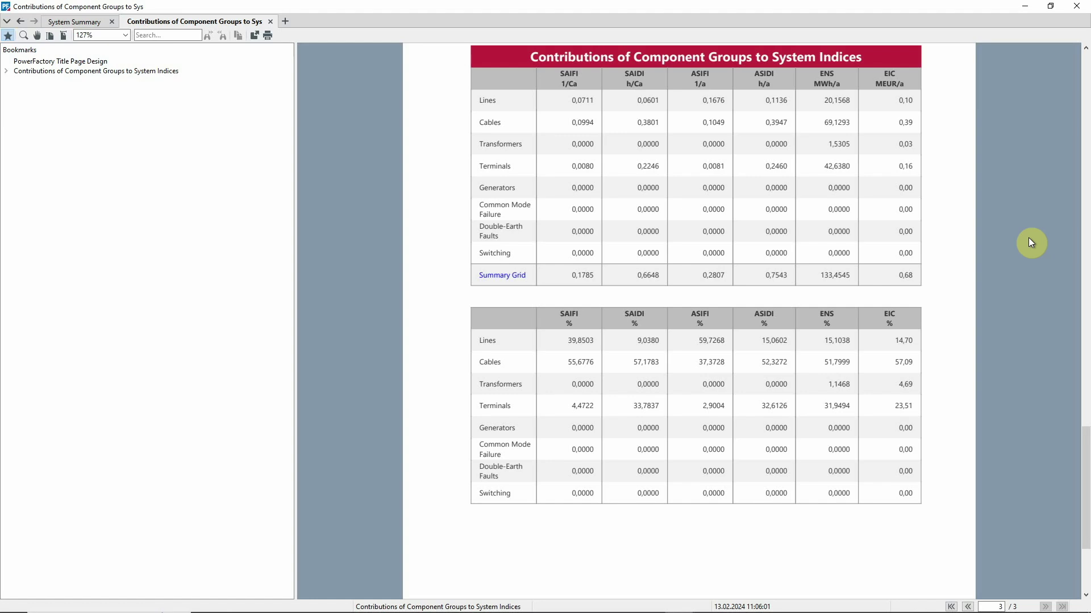
left_click(1077, 5)
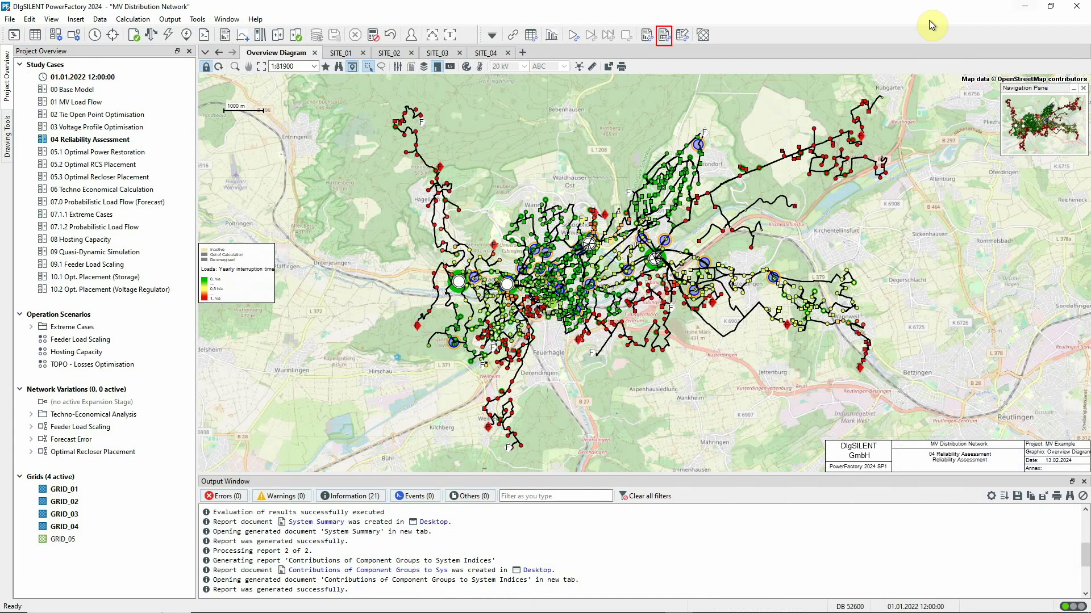
Generate a per-element contributions table including SAIDI, sort by SAIFI contribution descending, then close it.
left_click(664, 35)
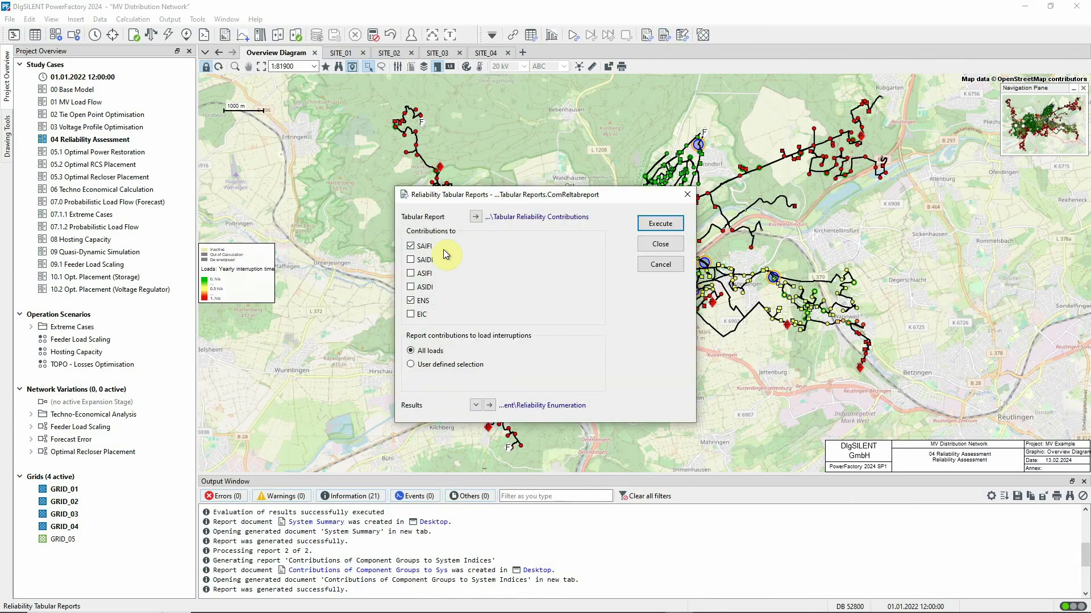
left_click(410, 260)
left_click(660, 223)
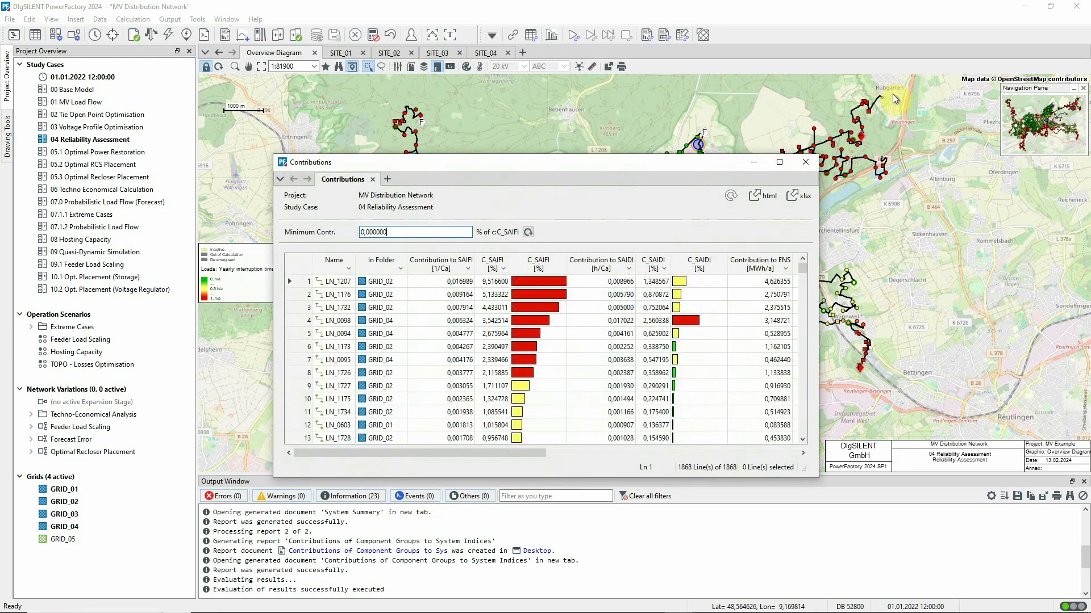
left_click(428, 267)
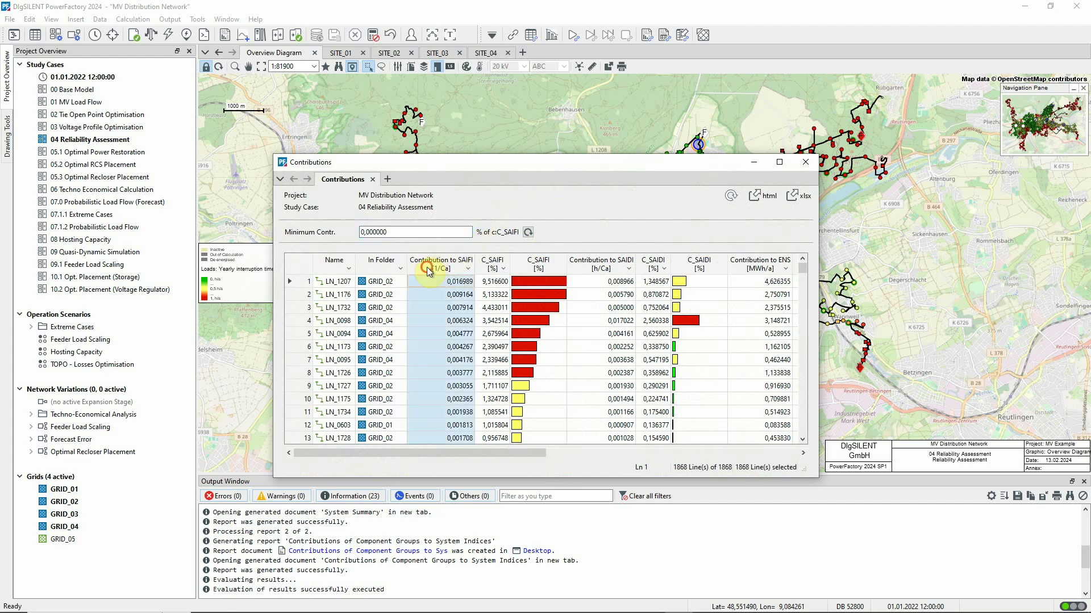
left_click(427, 267)
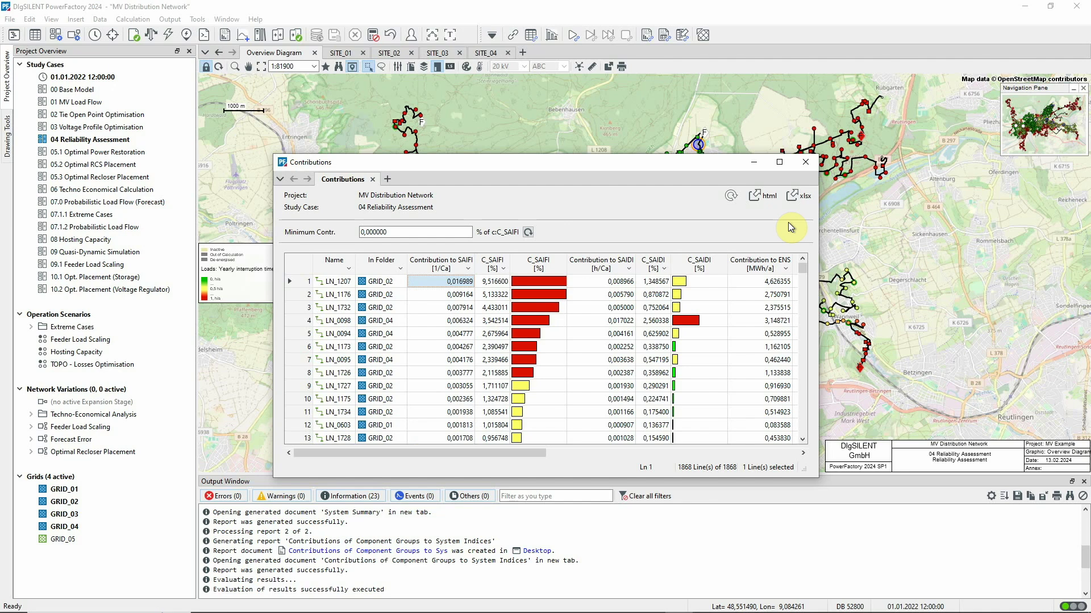
left_click(805, 162)
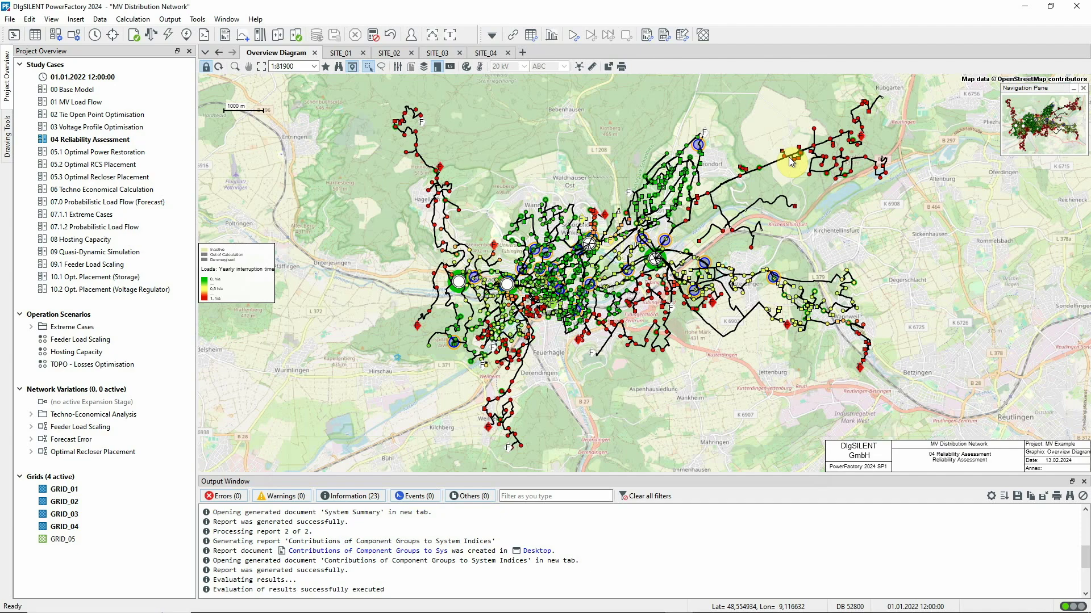
List all MV loads sorted by LPIT descending and select the top one, LD_MV_590 (13,4429 h/a).
left_click(36, 35)
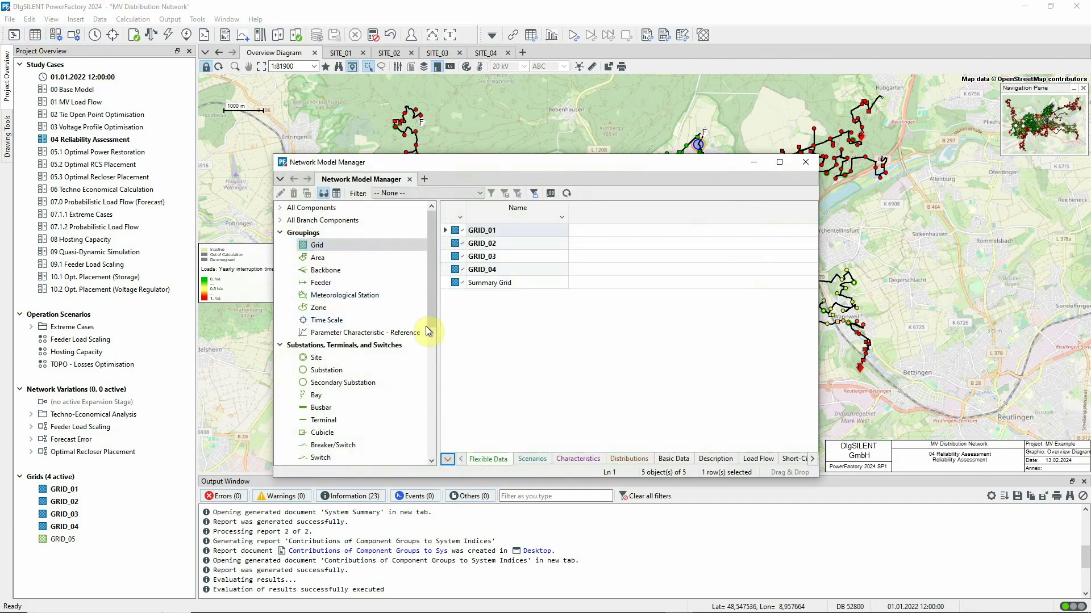
left_click(430, 355)
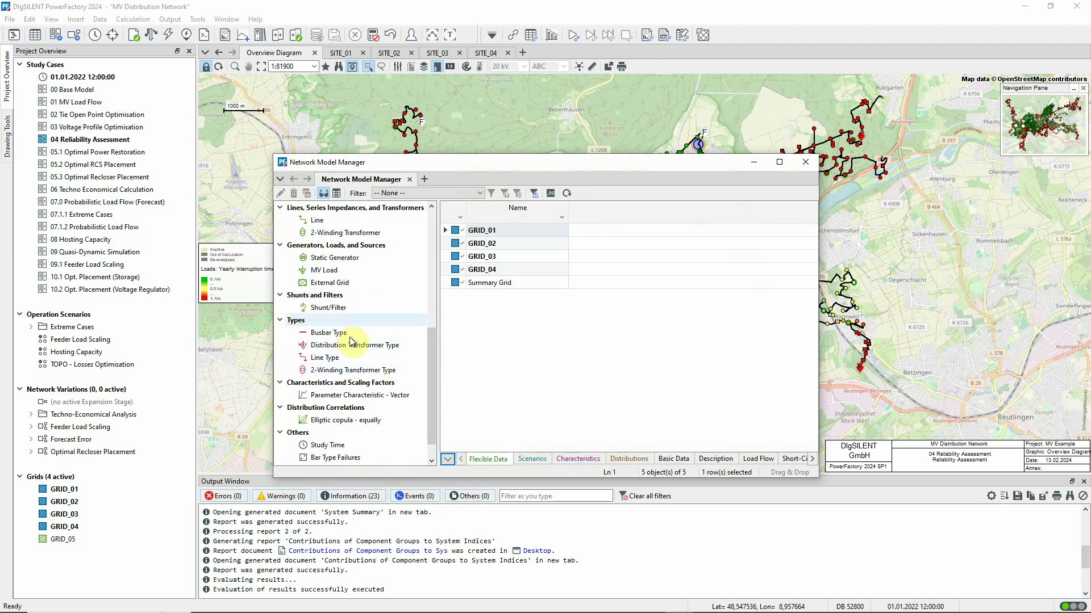
left_click(323, 271)
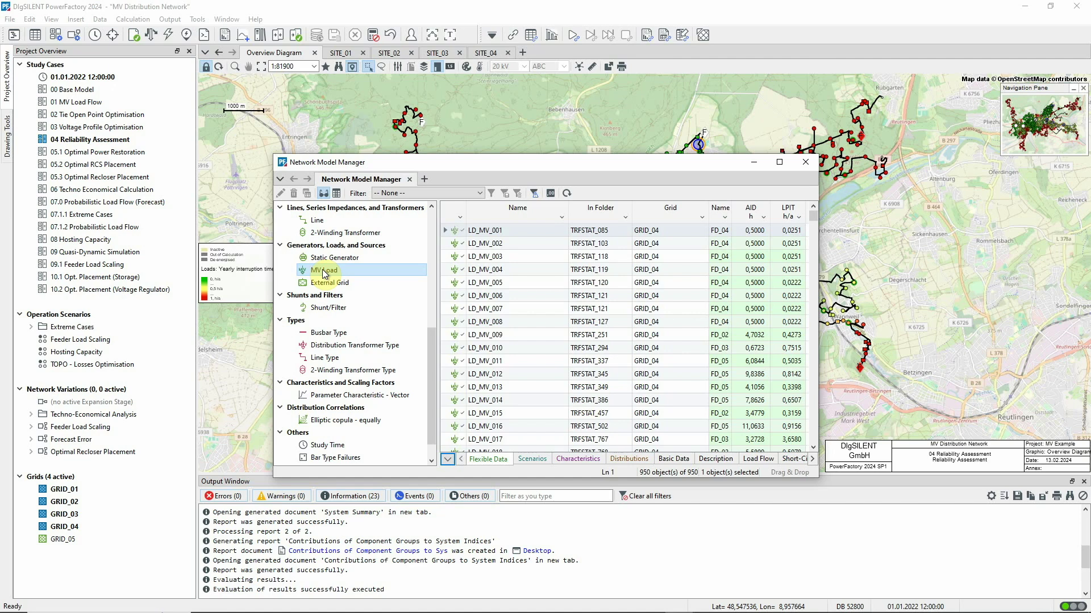
left_click(791, 214)
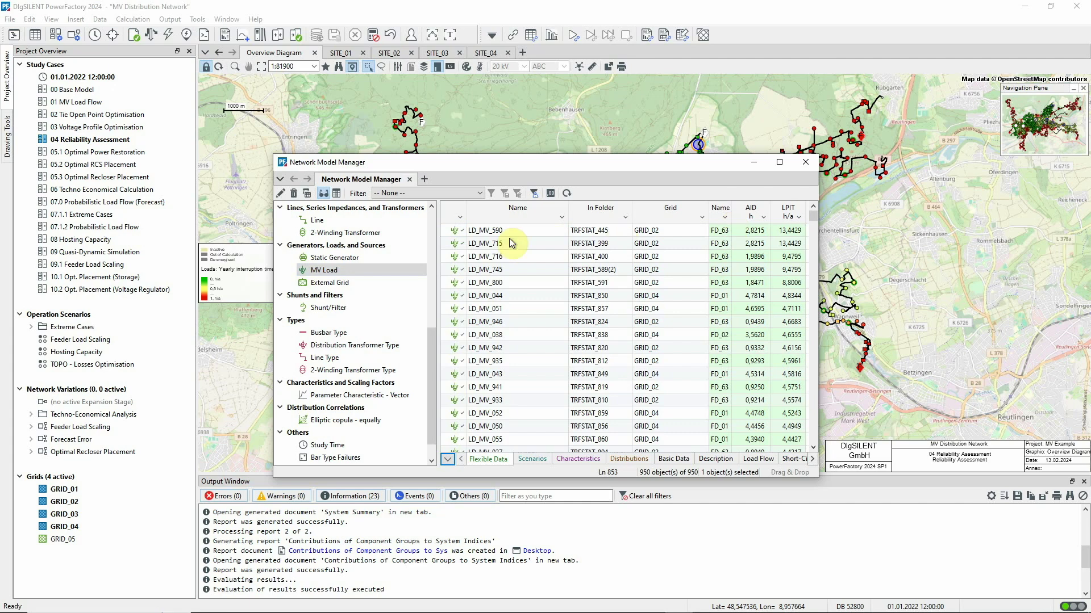
left_click(450, 232)
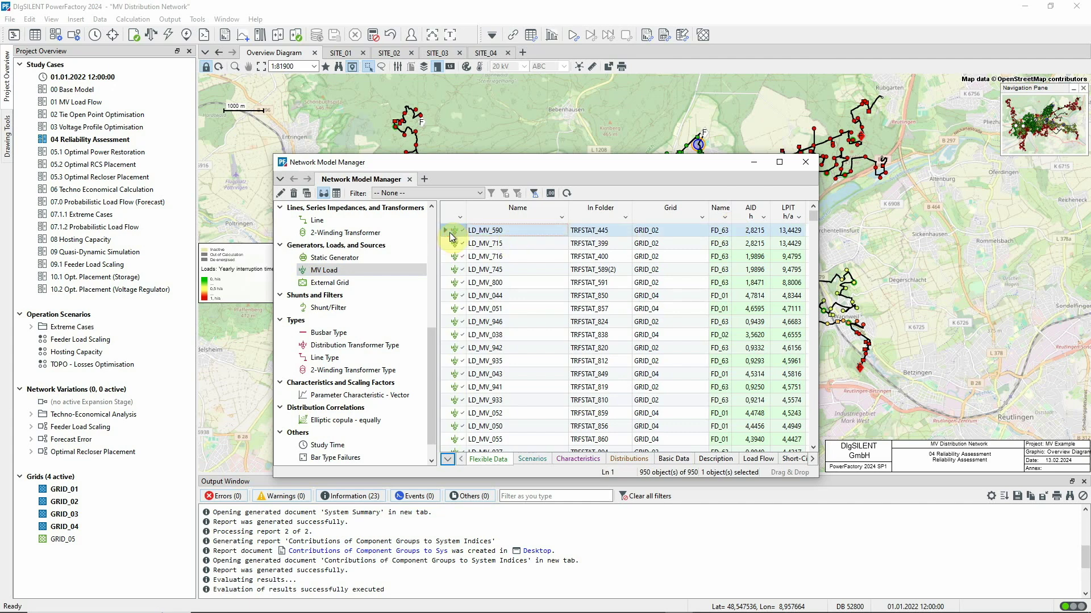
Mark LD_MV_590 in the network graphic and zoom out the map to show it.
right_click(450, 237)
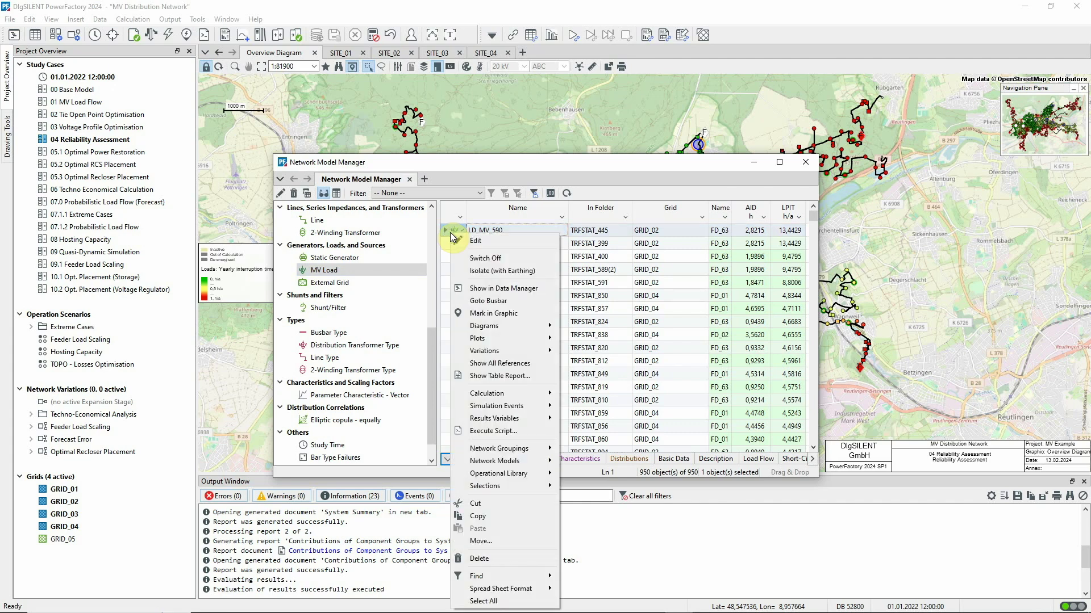
left_click(480, 317)
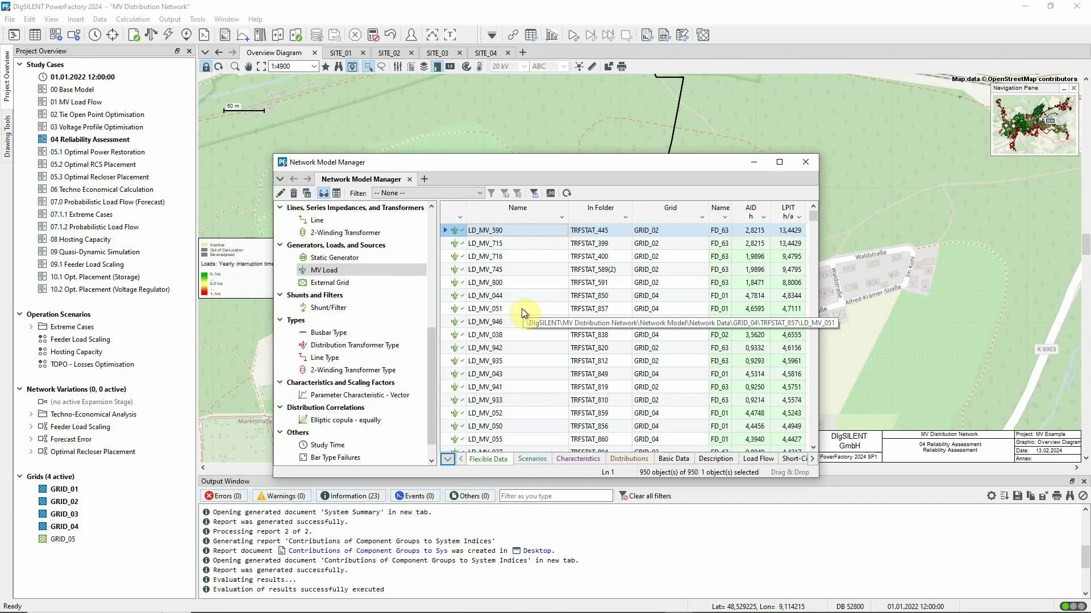
left_click(753, 162)
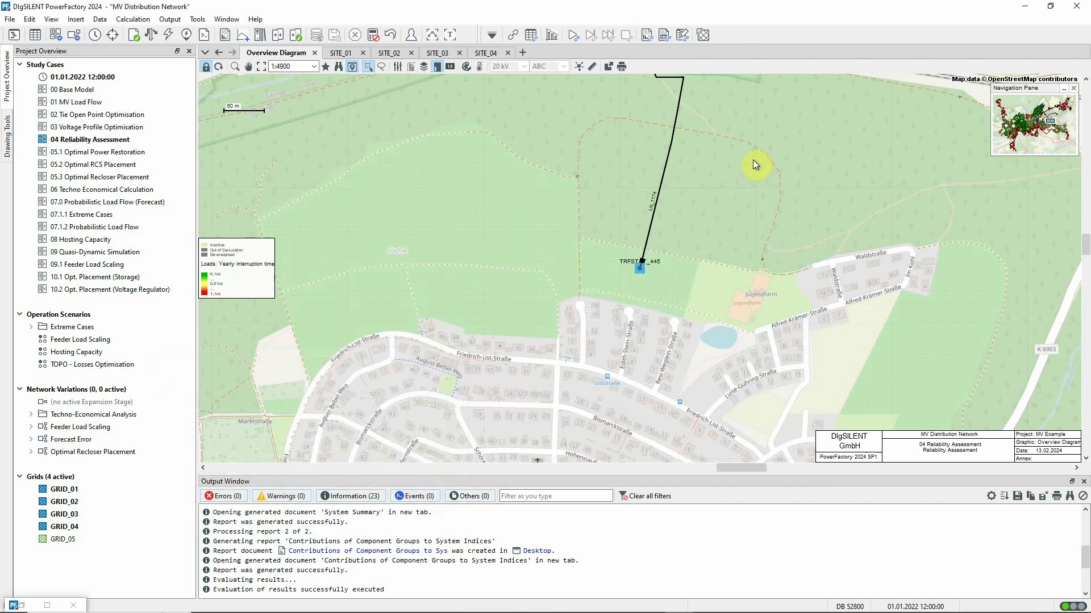
scroll(753, 159, "down", 6)
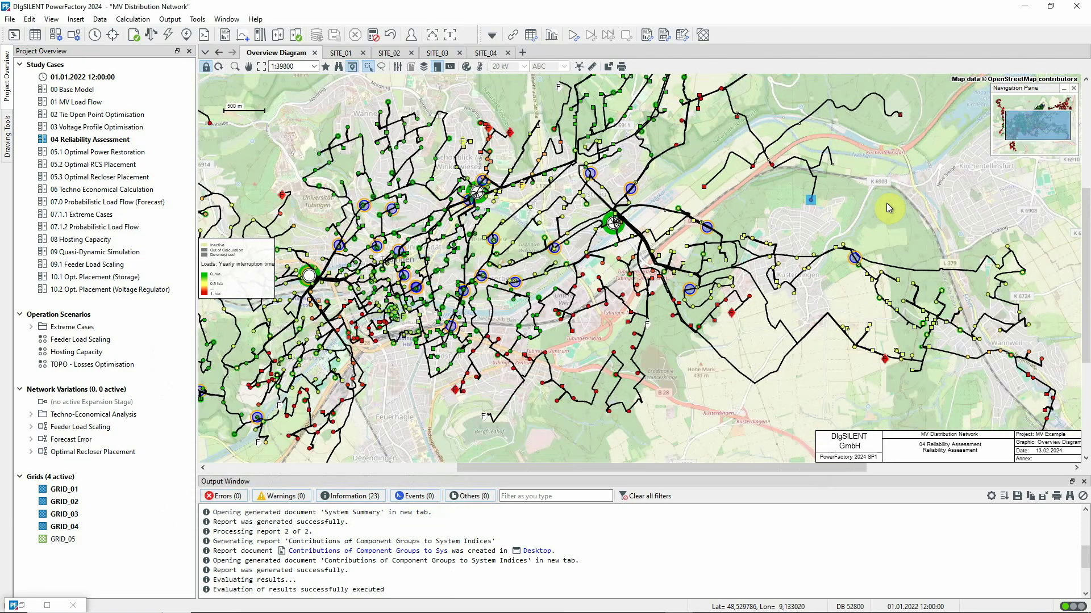
scroll(952, 192, "down", 1)
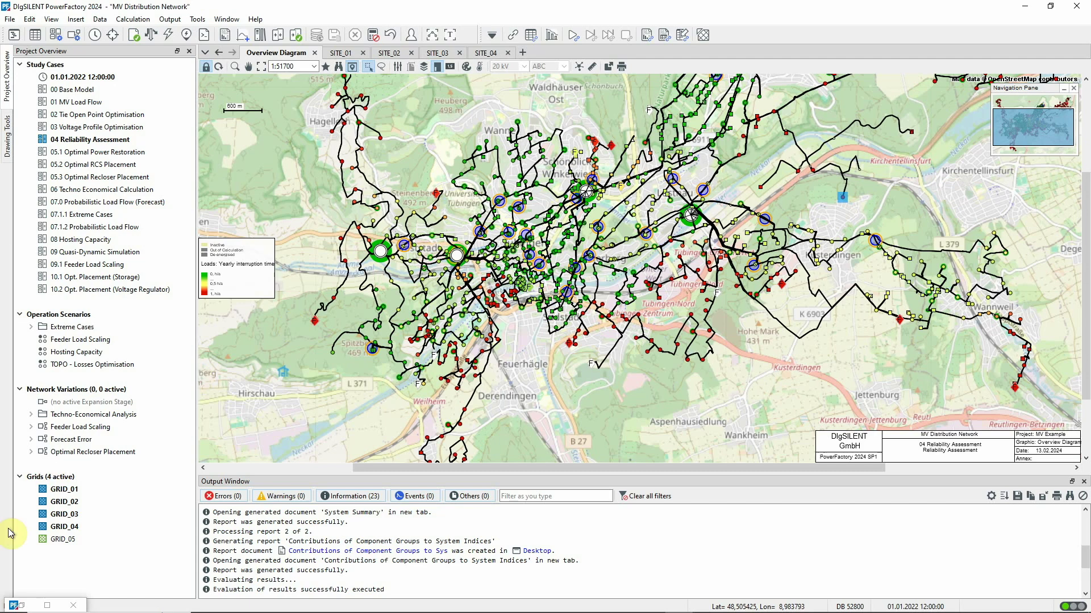
Add load LD_MV_590 from the MV load list to a general element set.
left_click(18, 604)
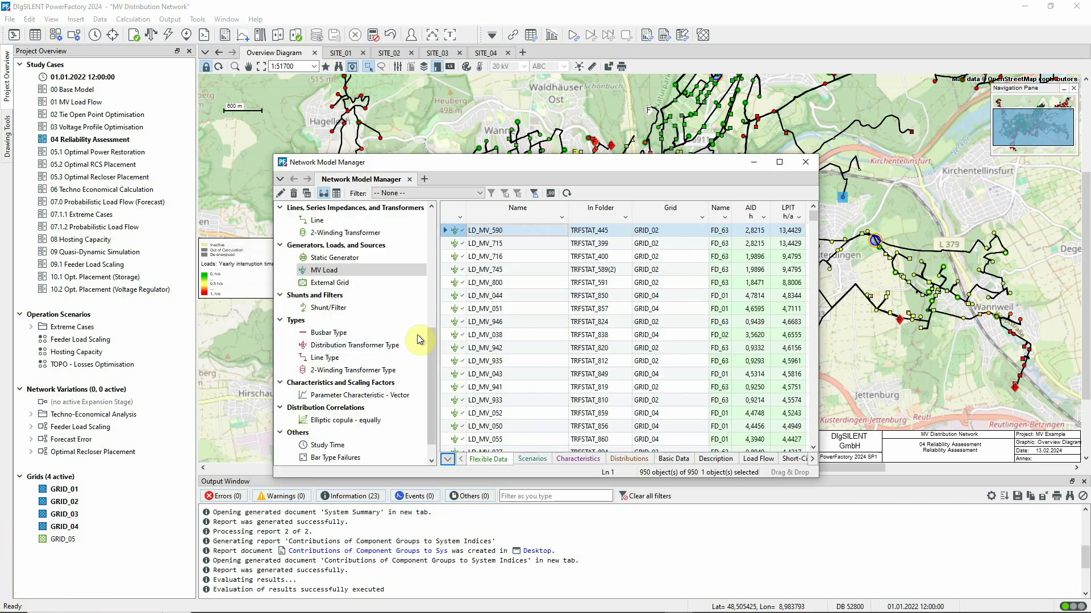
right_click(458, 232)
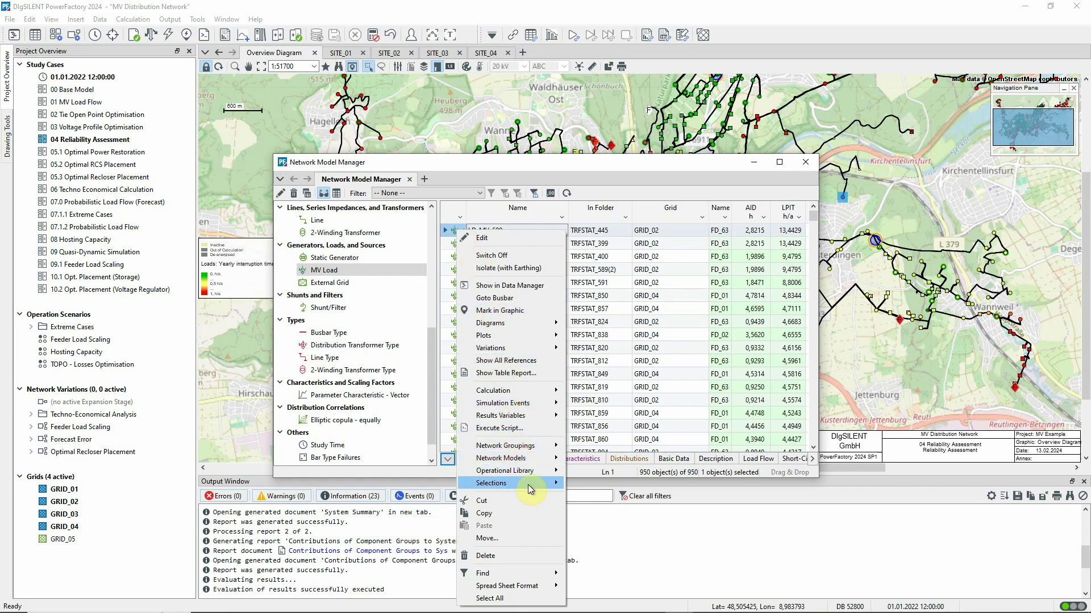
mouse_move(535, 487)
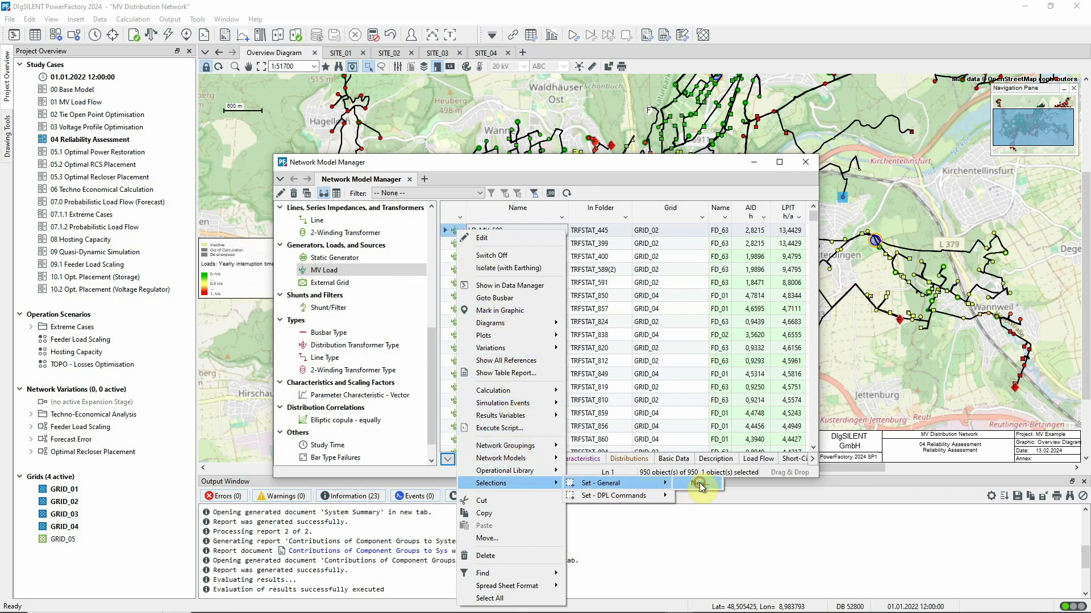
left_click(697, 485)
left_click(740, 244)
left_click(805, 163)
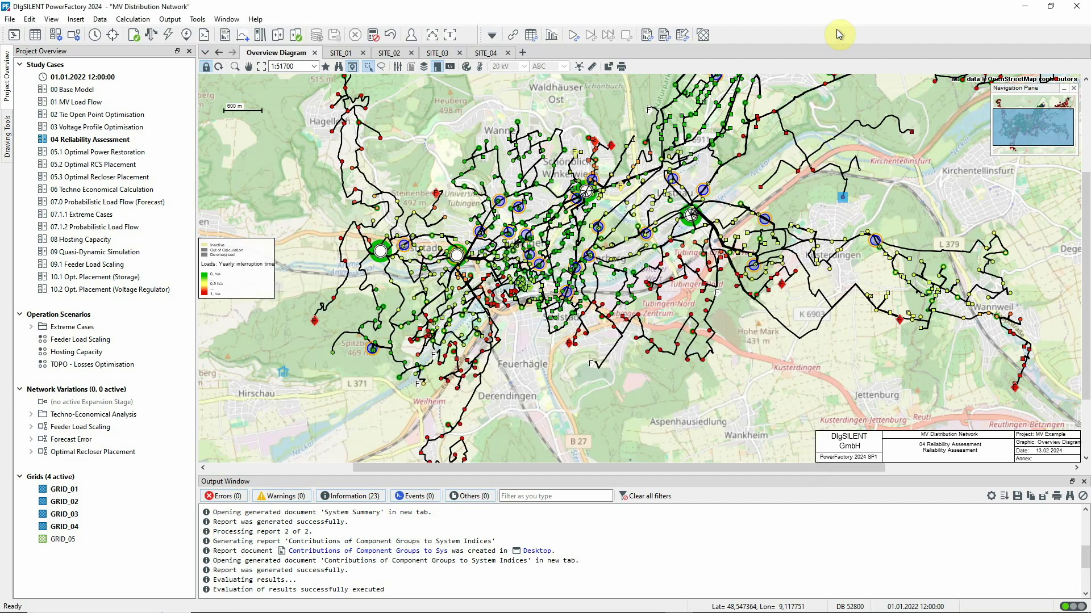
Choose the Contributions of Component Groups report, drop System Summary, and enable the selection filter.
left_click(645, 37)
left_click(461, 175)
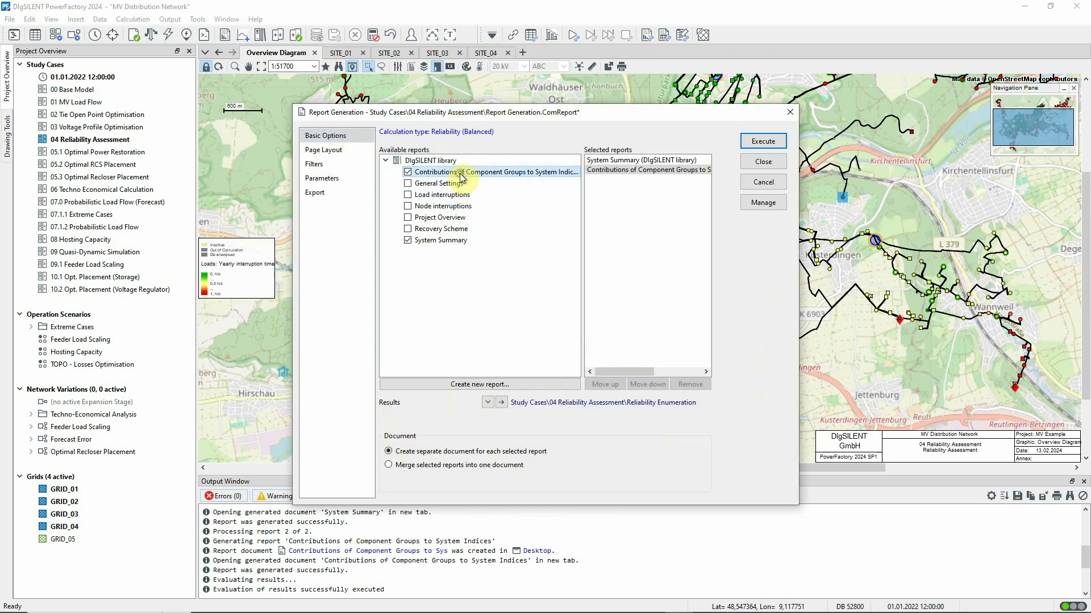
left_click(407, 240)
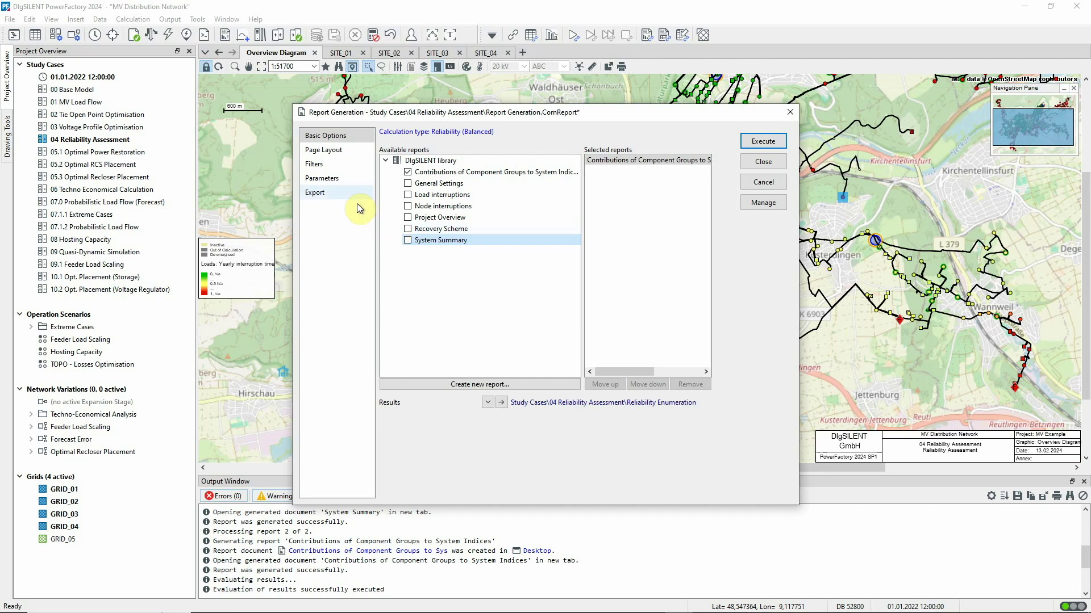
left_click(324, 164)
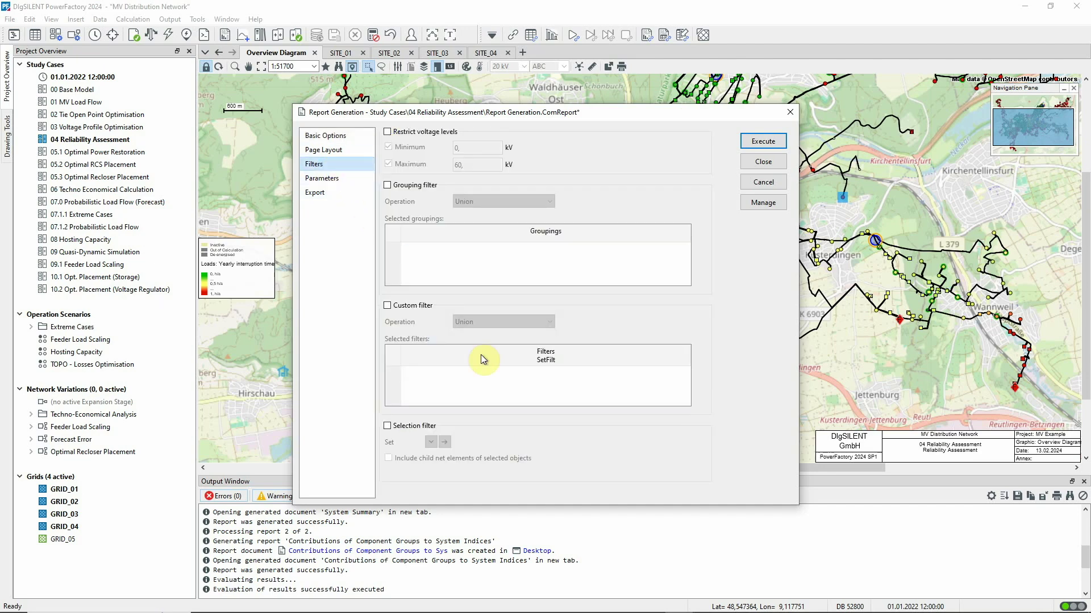
left_click(387, 425)
Filter the report to Set - General, generate it, and maximize the report viewer.
left_click(431, 442)
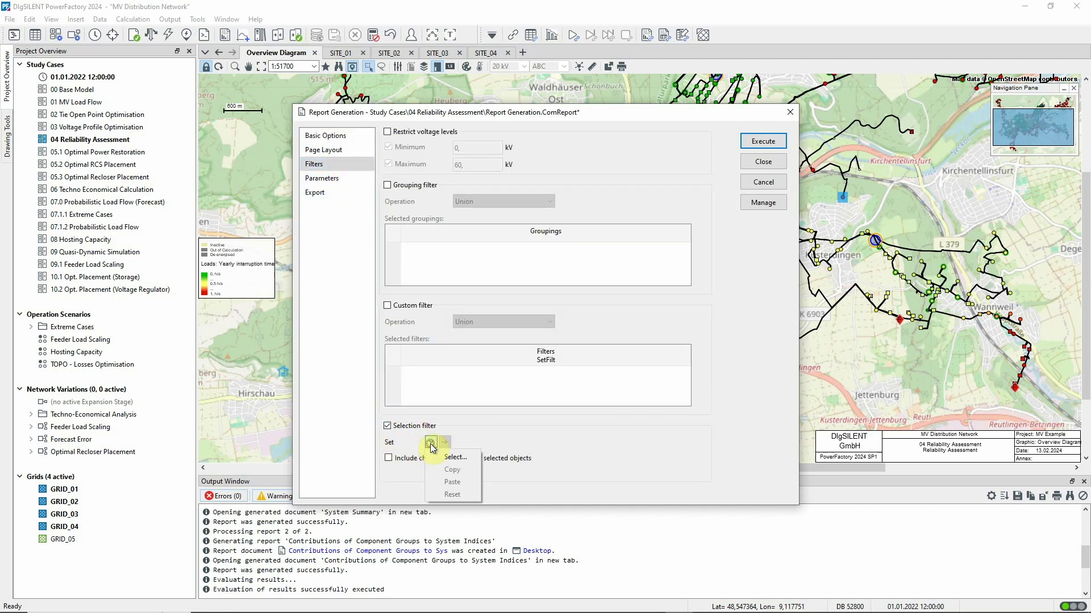
left_click(454, 457)
left_click(479, 248)
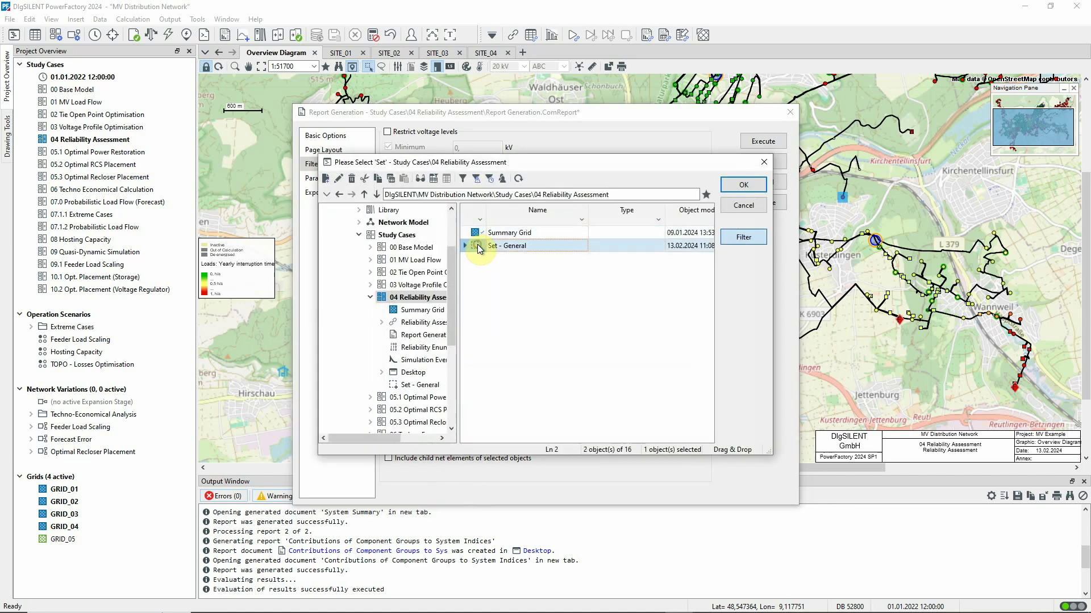
left_click(743, 184)
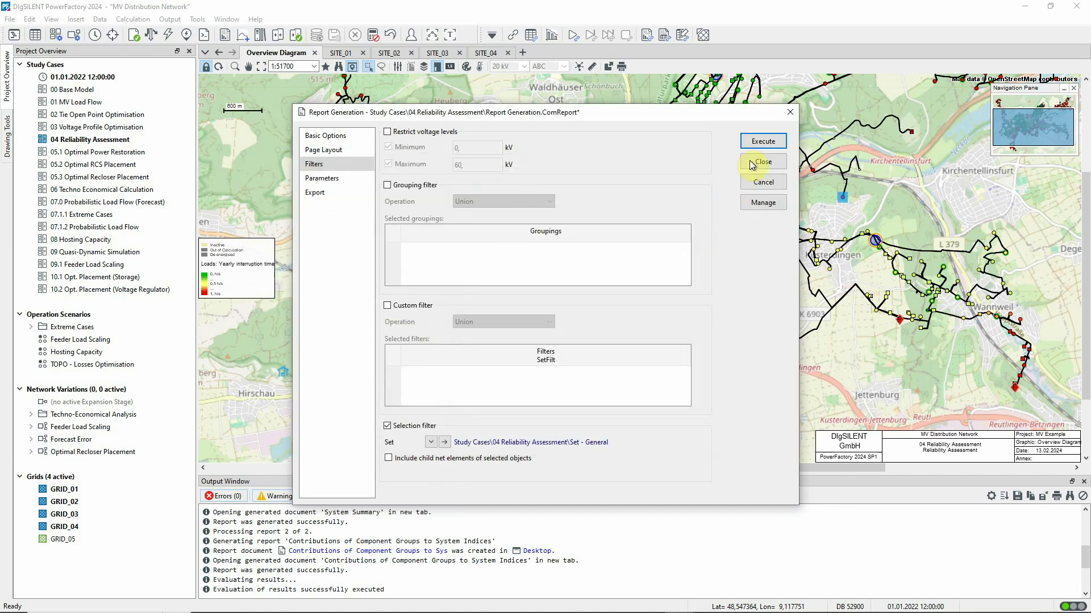
left_click(759, 145)
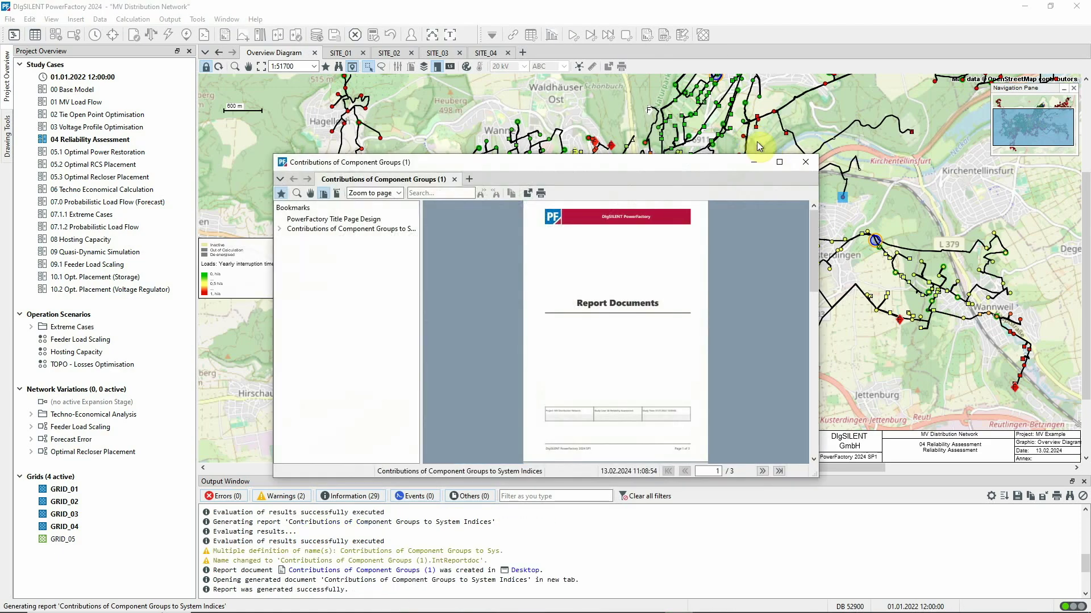
left_click(783, 163)
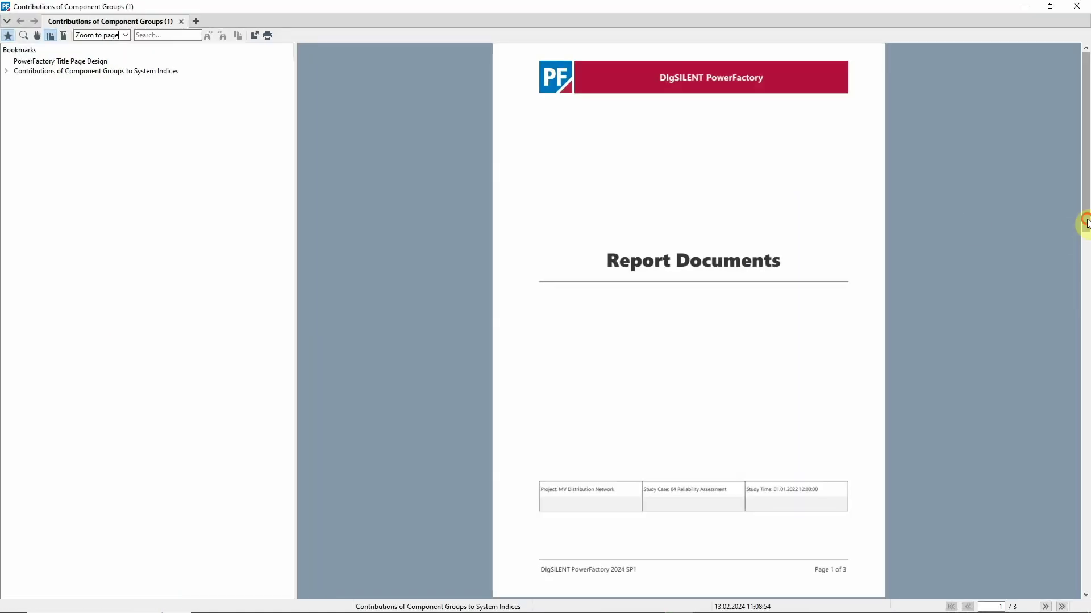
Scroll through the filtered component-group contribution tables, then close the report viewer.
left_click_drag(1083, 219, 1083, 559)
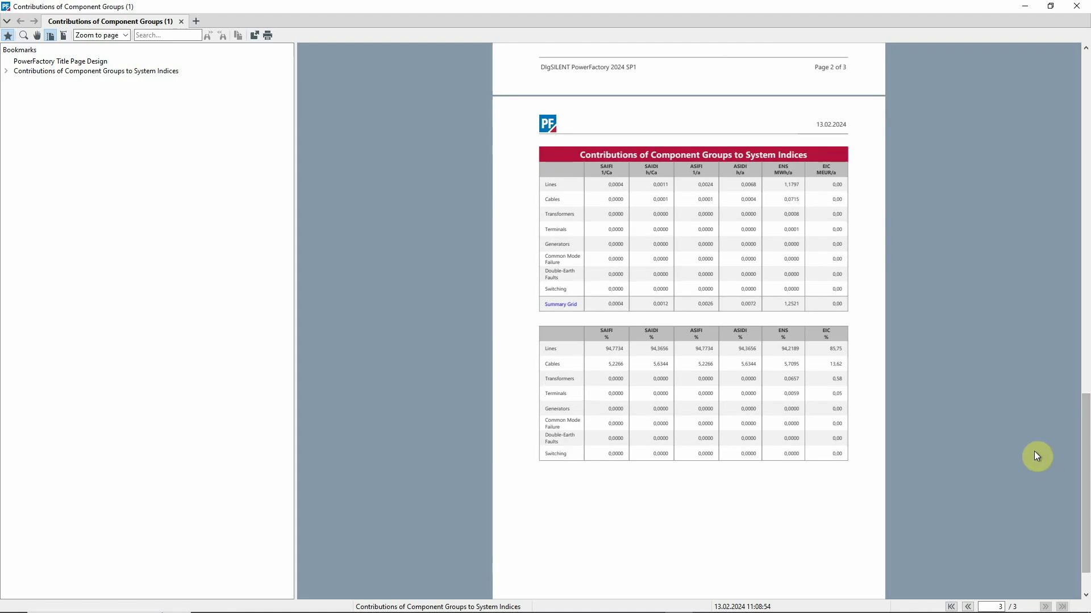
scroll(880, 305, "up", 1)
scroll(881, 304, "up", 2)
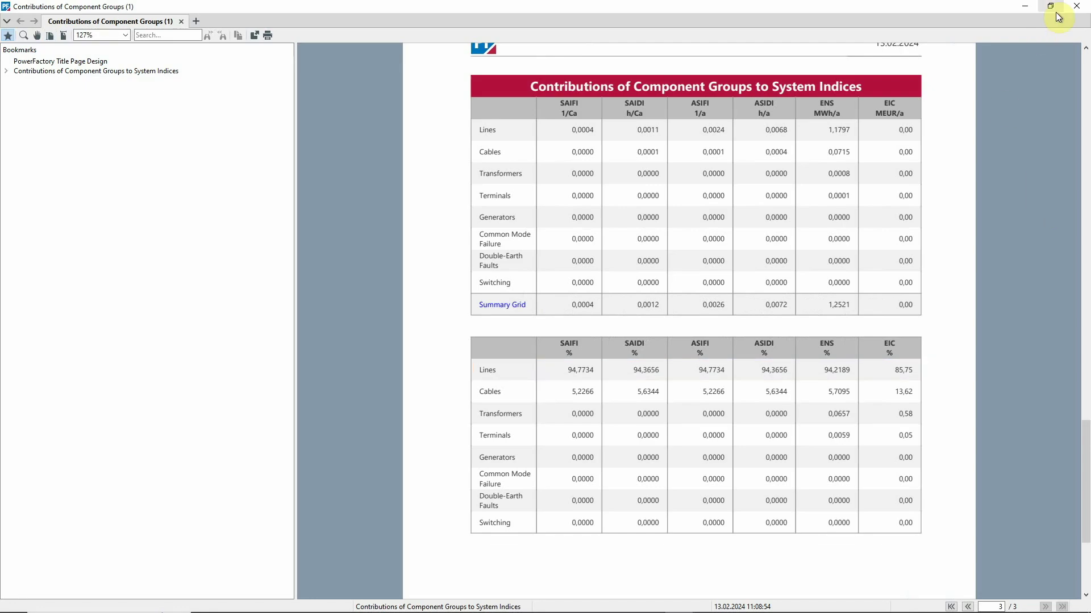
left_click(1076, 6)
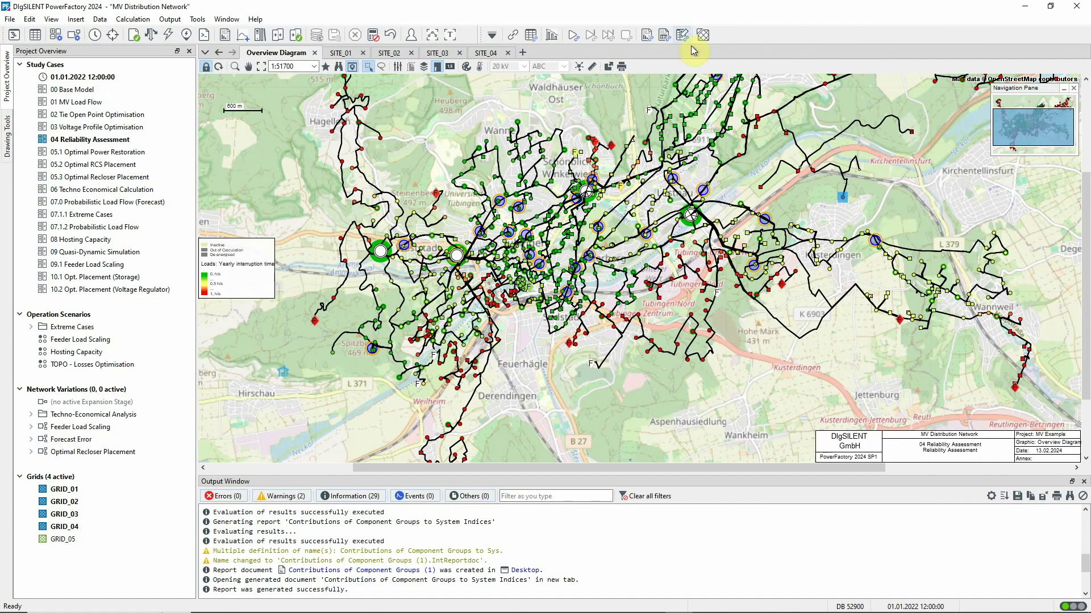
Run the Reliability Tabular Reports contributions for the user-defined selection Set - General.
left_click(664, 35)
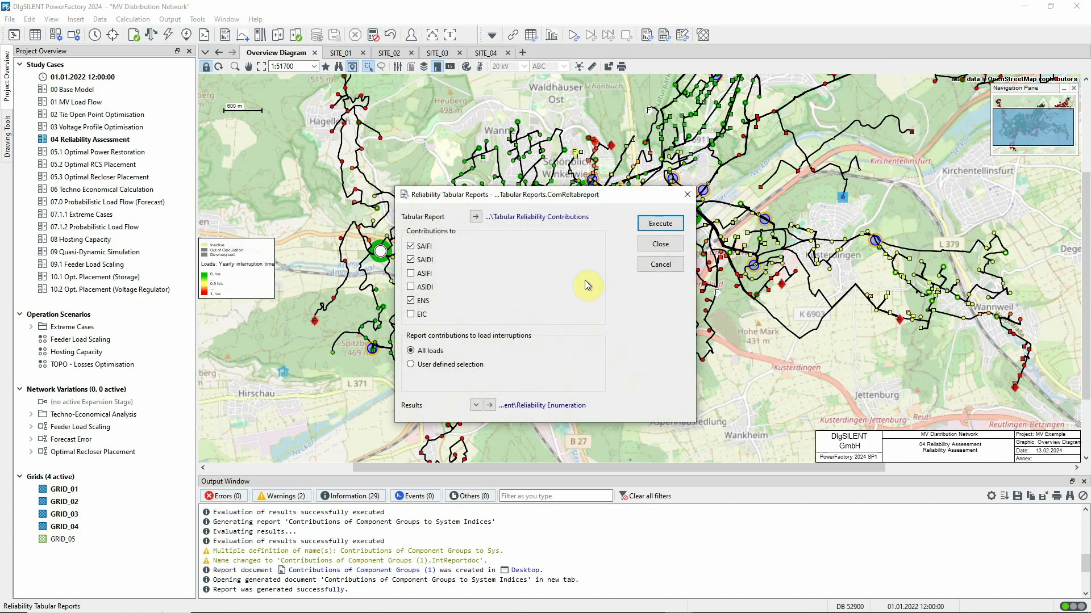
left_click(410, 364)
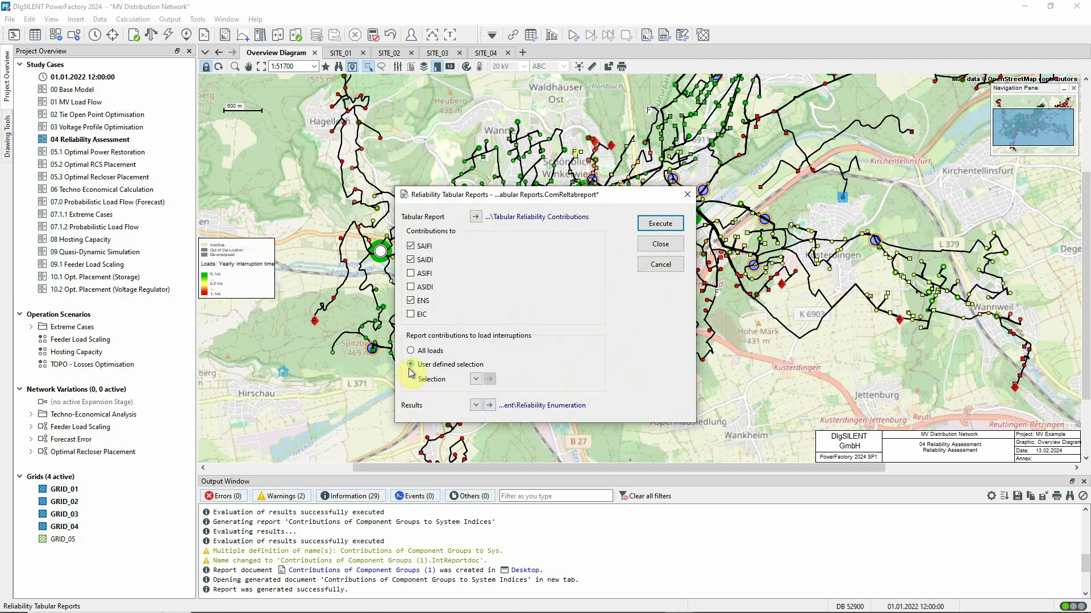
left_click(474, 379)
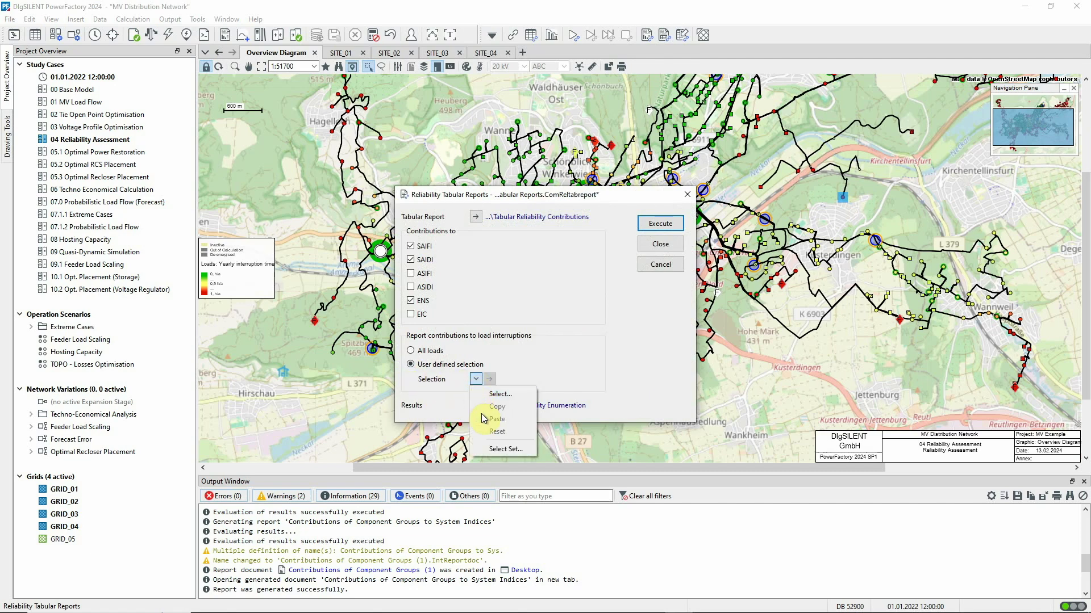
left_click(505, 449)
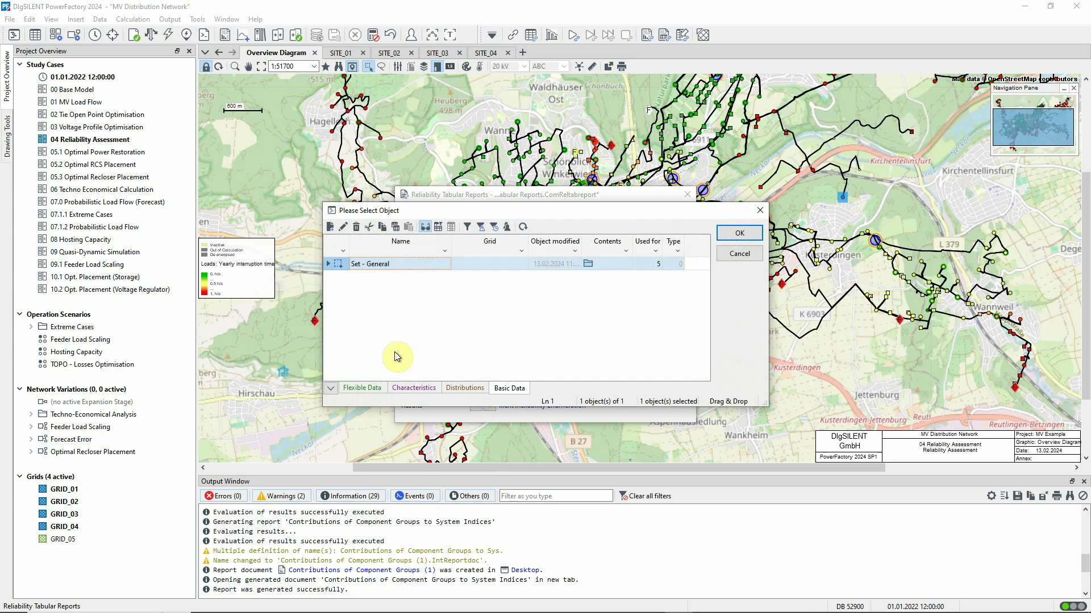
left_click(735, 242)
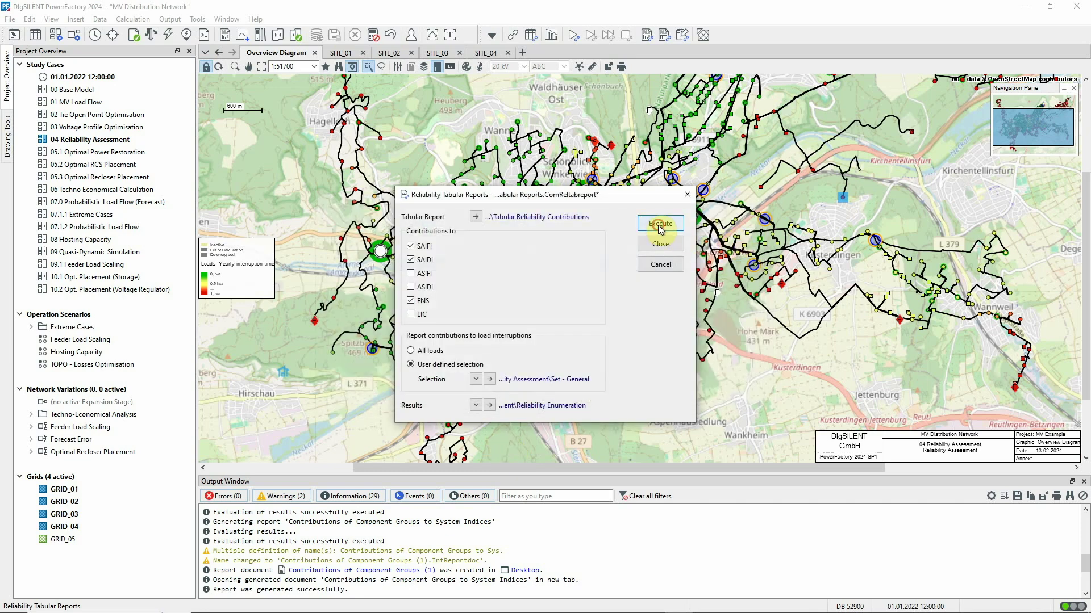
left_click(659, 227)
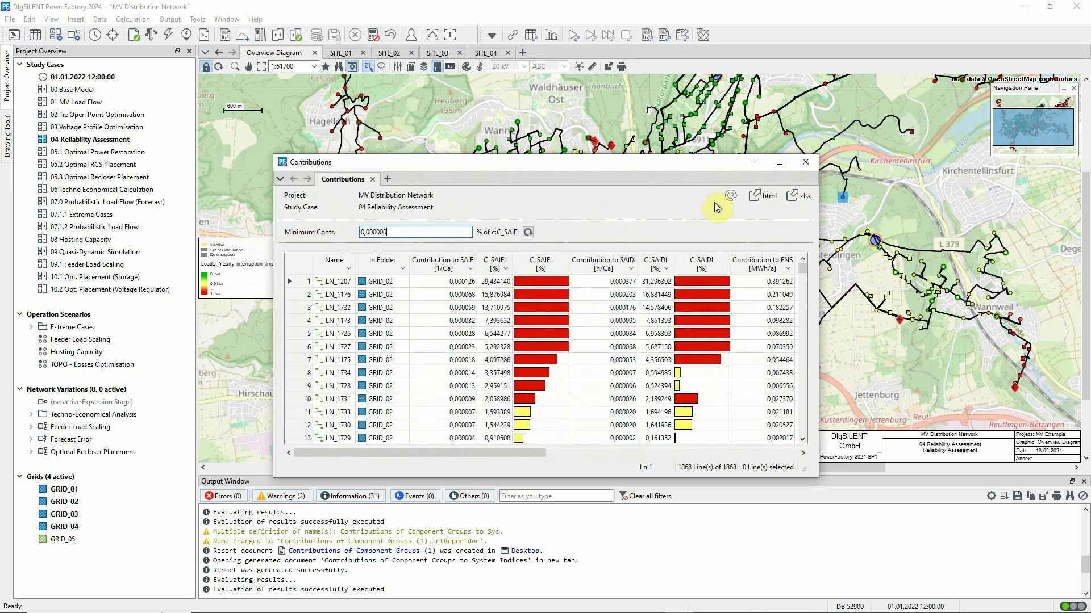
Sort by Contribution to SAIFI descending and mark the top 15 lines in the Overview Diagram.
left_click(455, 261)
left_click(455, 261)
left_click(456, 262)
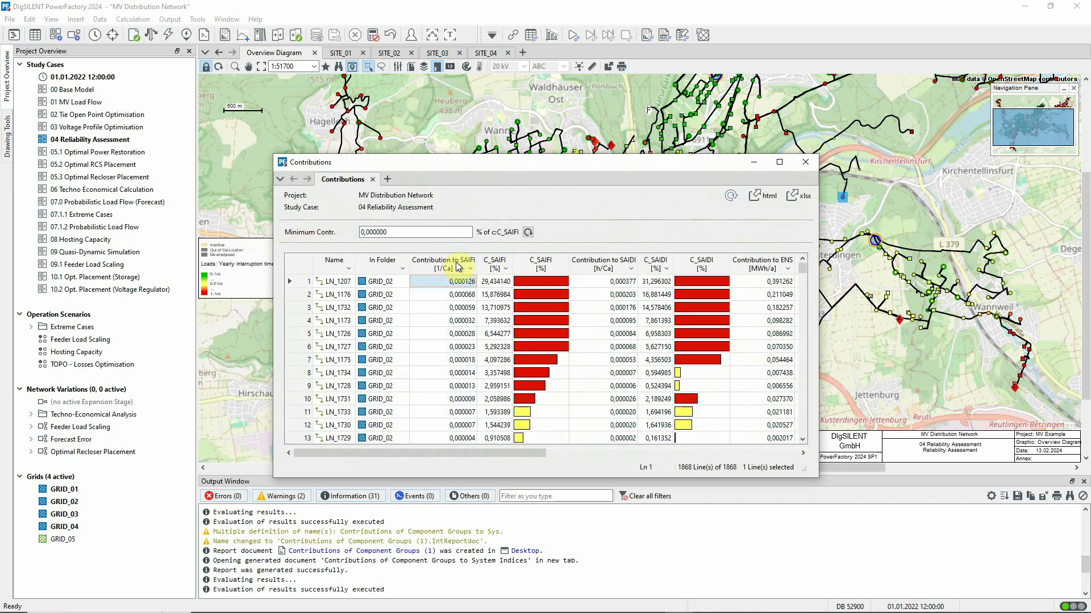
left_click(337, 284)
scroll(349, 409, "down", 1)
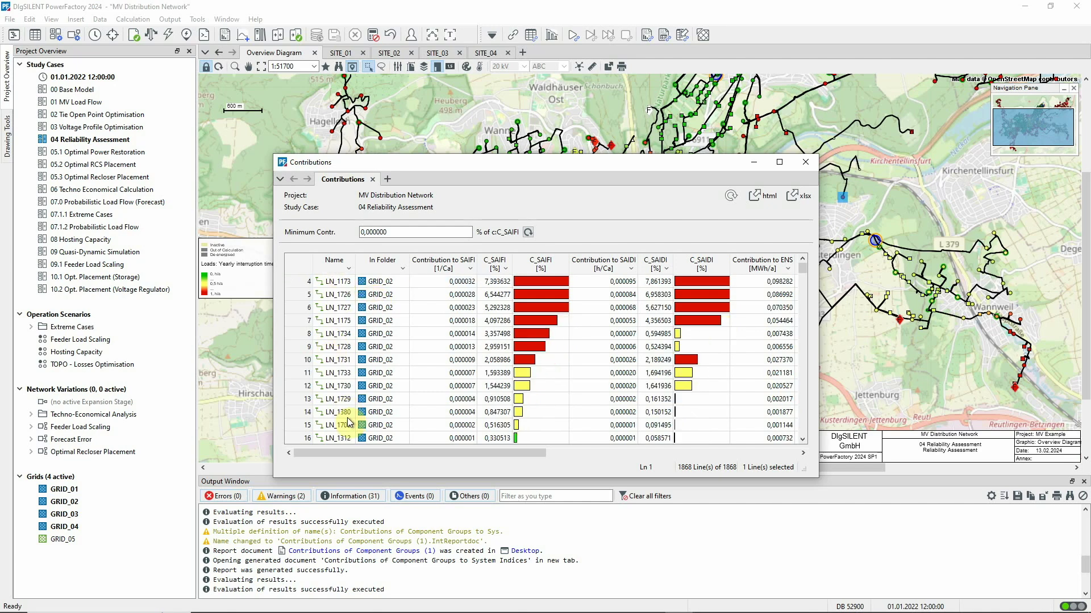
left_click(347, 426, "shift")
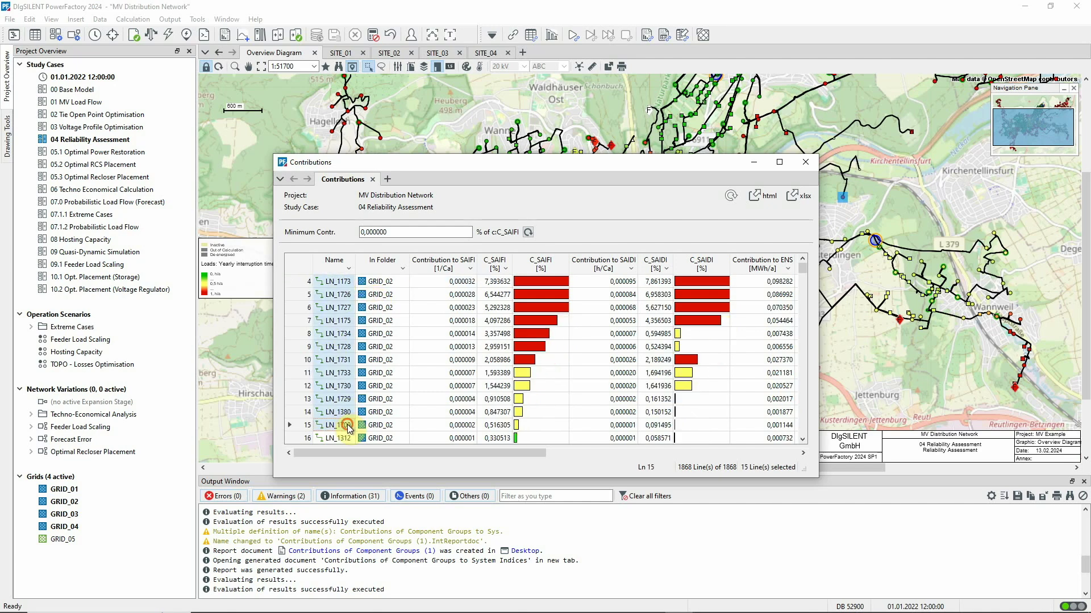
right_click(332, 363)
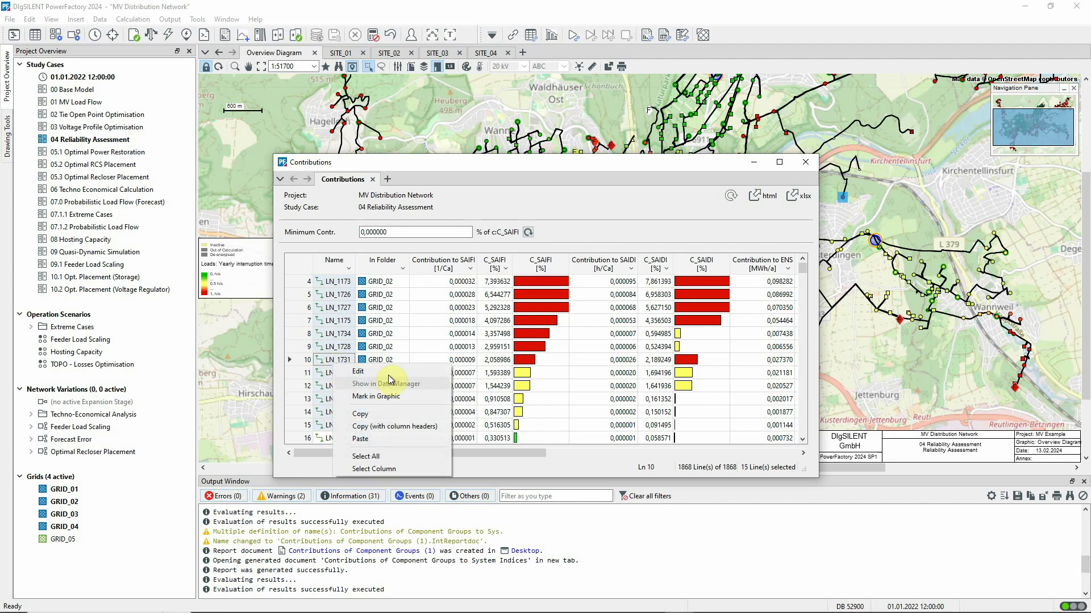
left_click(395, 399)
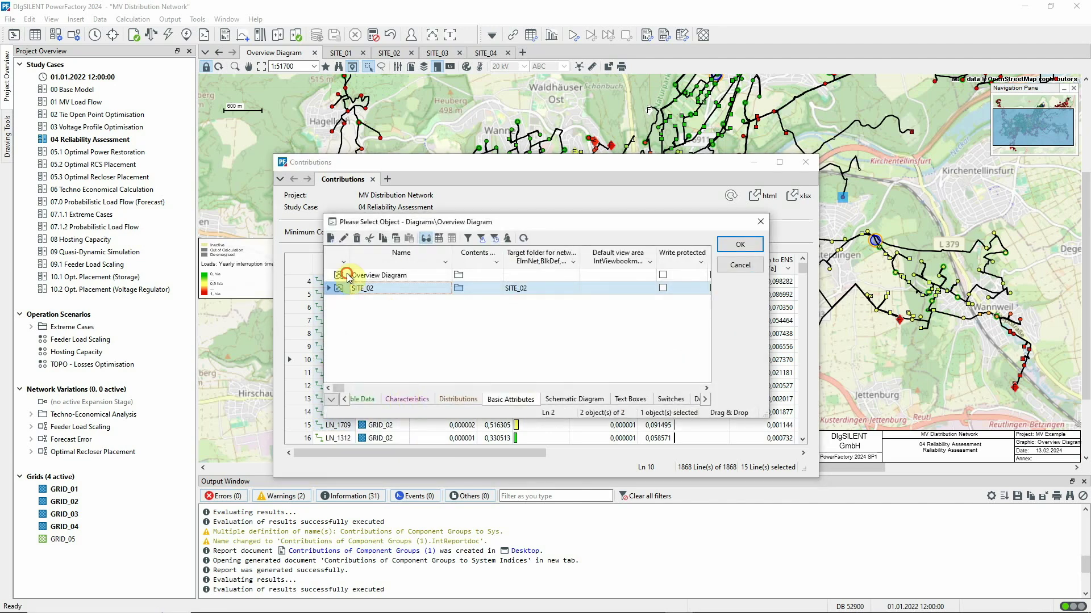
left_click(395, 273)
Confirm the Overview Diagram and minimise the contributions table to reveal the highlighted feeder.
left_click(720, 244)
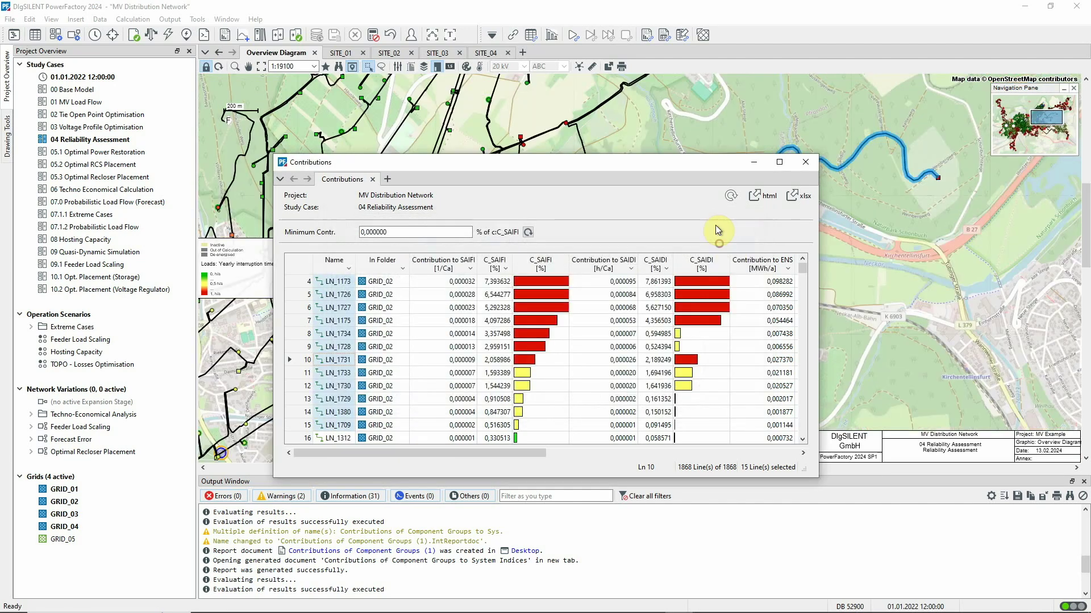
left_click(758, 165)
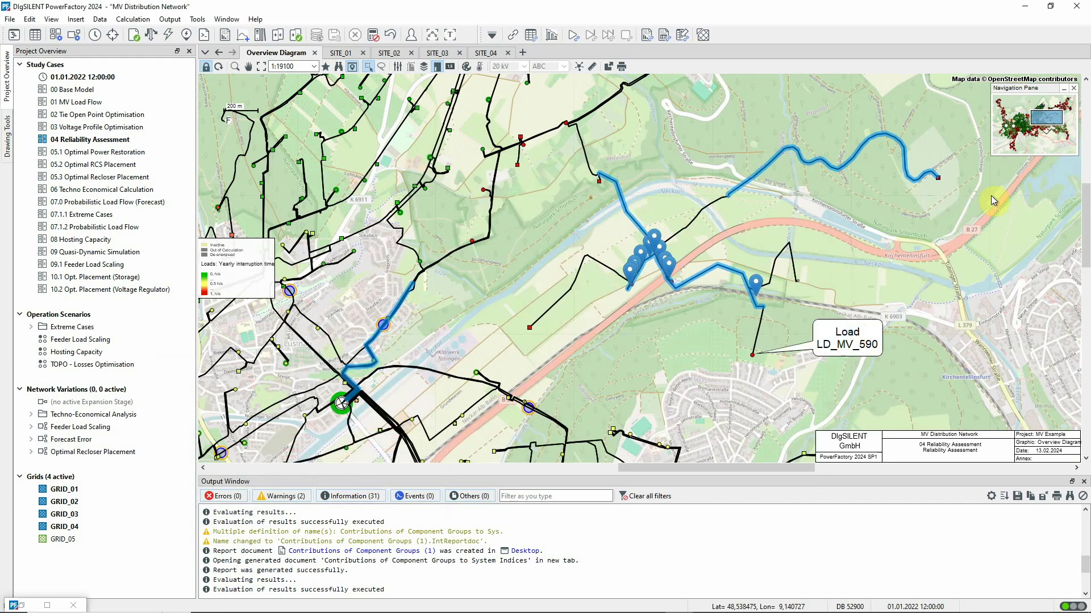